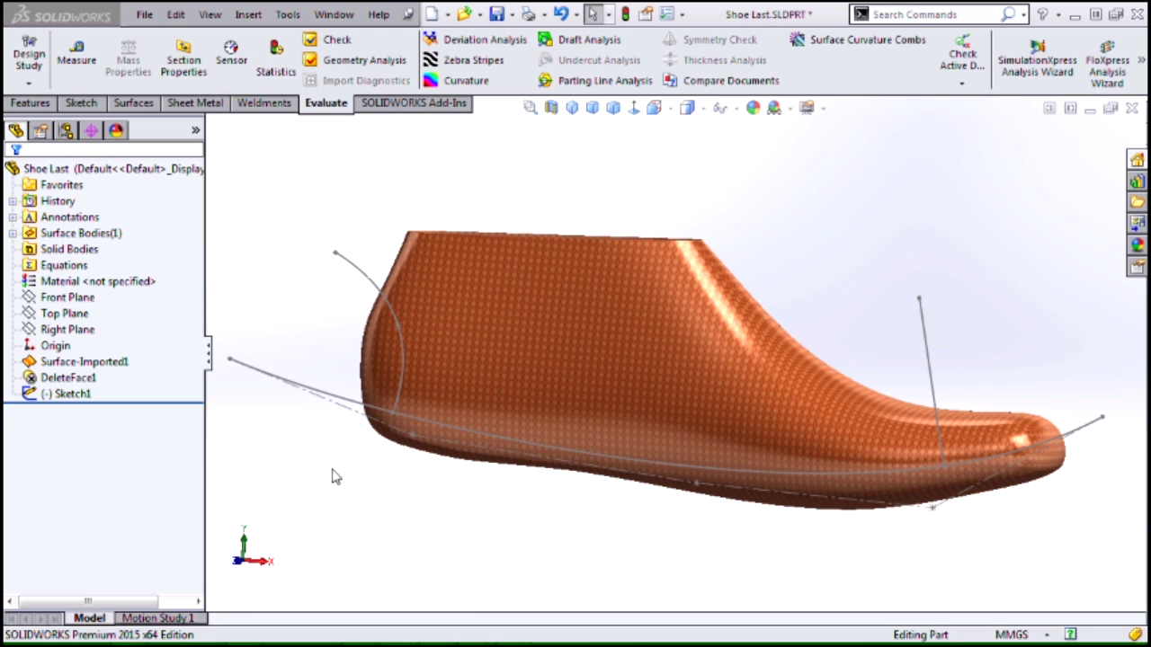
# Step: Edit Sketch1 and convert the curved spline at the shoe last's heel to a style spline, accepting the approximation
pyautogui.click(65, 395)
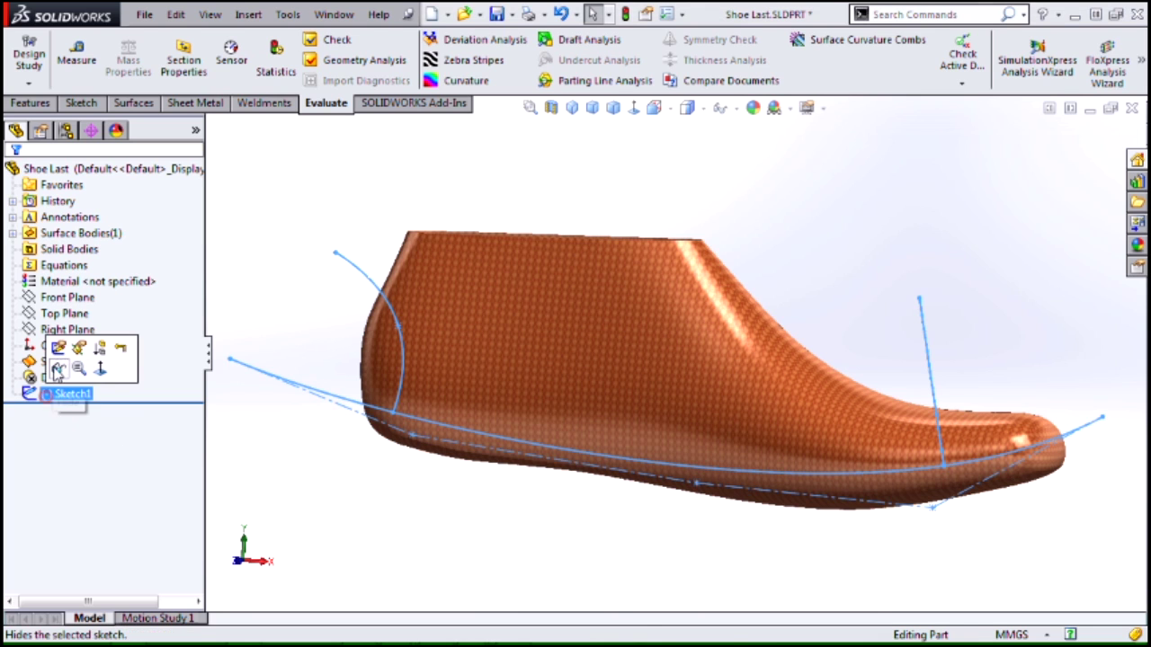
pyautogui.click(57, 345)
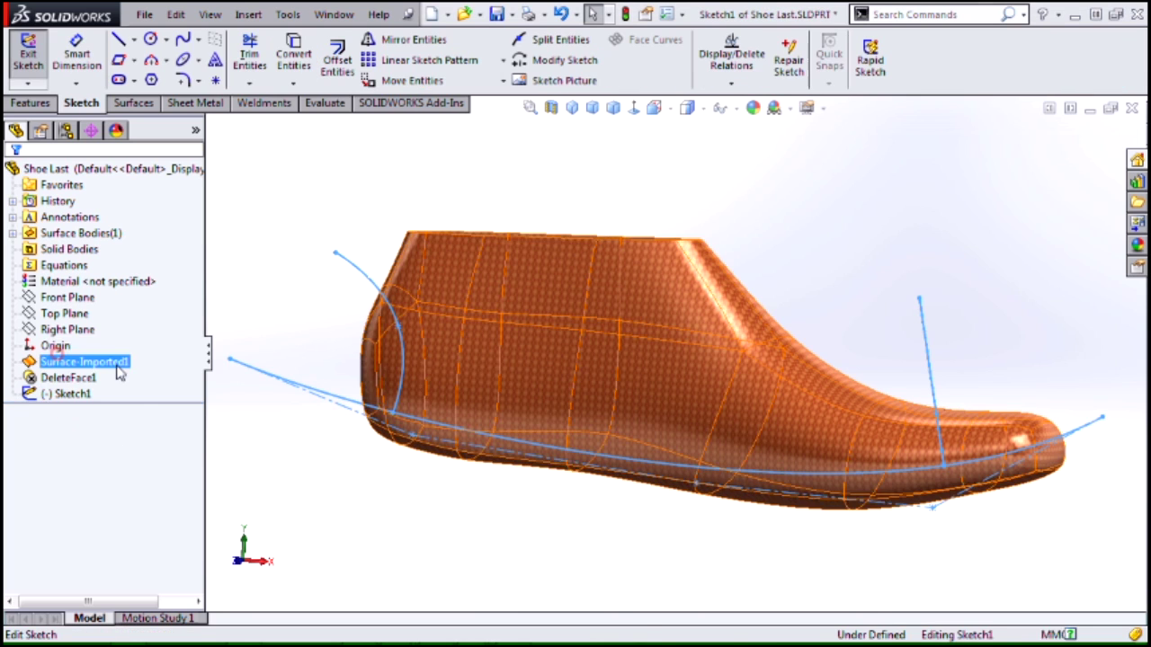
pyautogui.click(370, 286)
pyautogui.rightClick(371, 286)
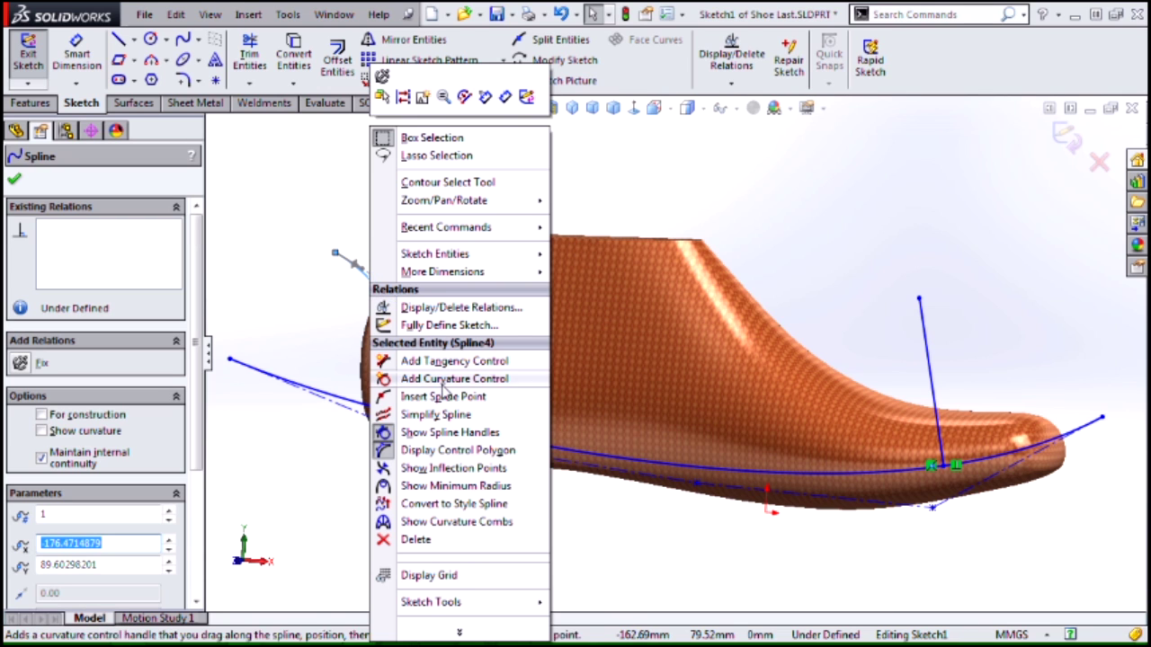
pyautogui.click(433, 505)
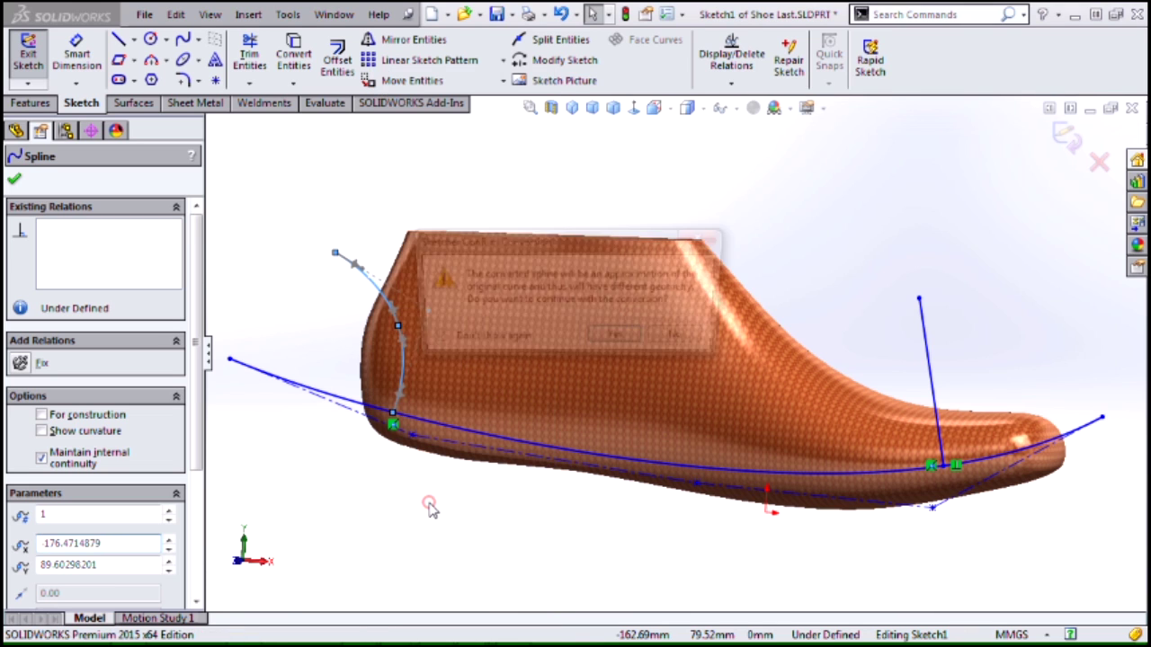
pyautogui.click(619, 338)
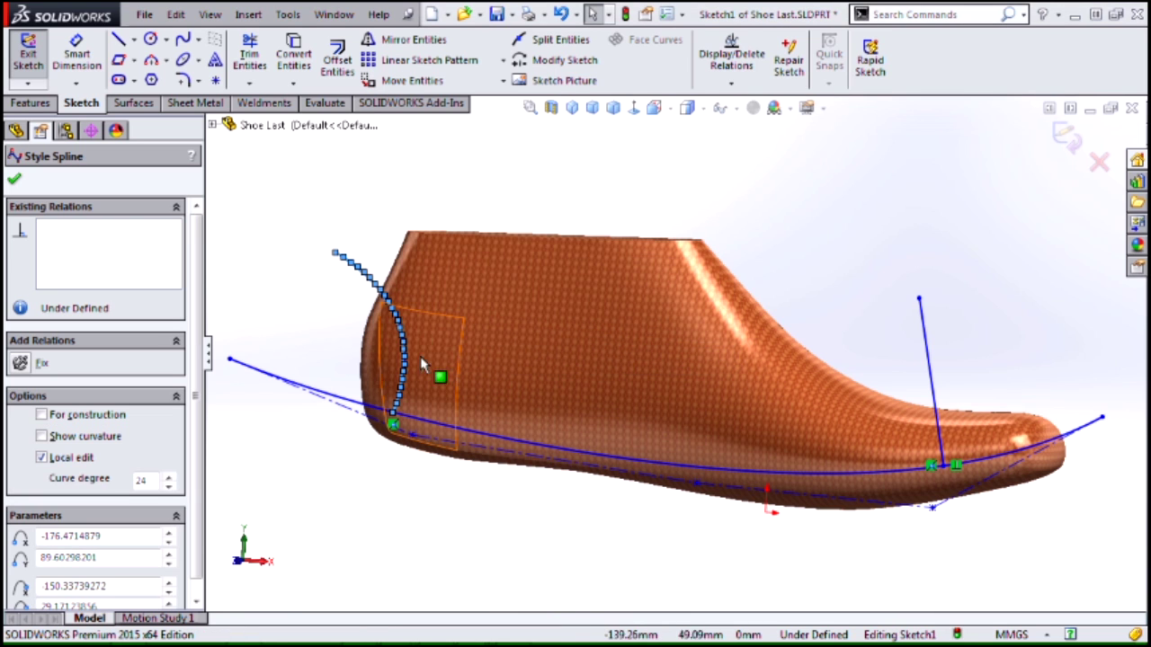
# Step: Reduce the heel style spline's curve degree to 3
pyautogui.click(170, 486)
pyautogui.click(169, 486)
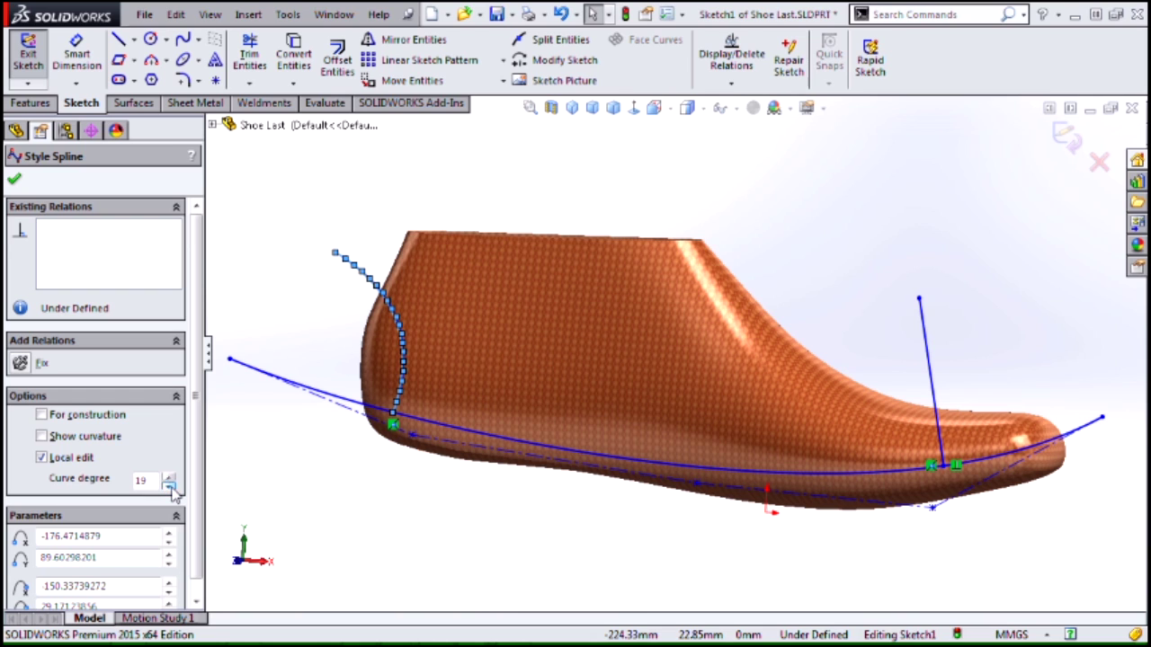
pyautogui.click(170, 486)
pyautogui.click(169, 486)
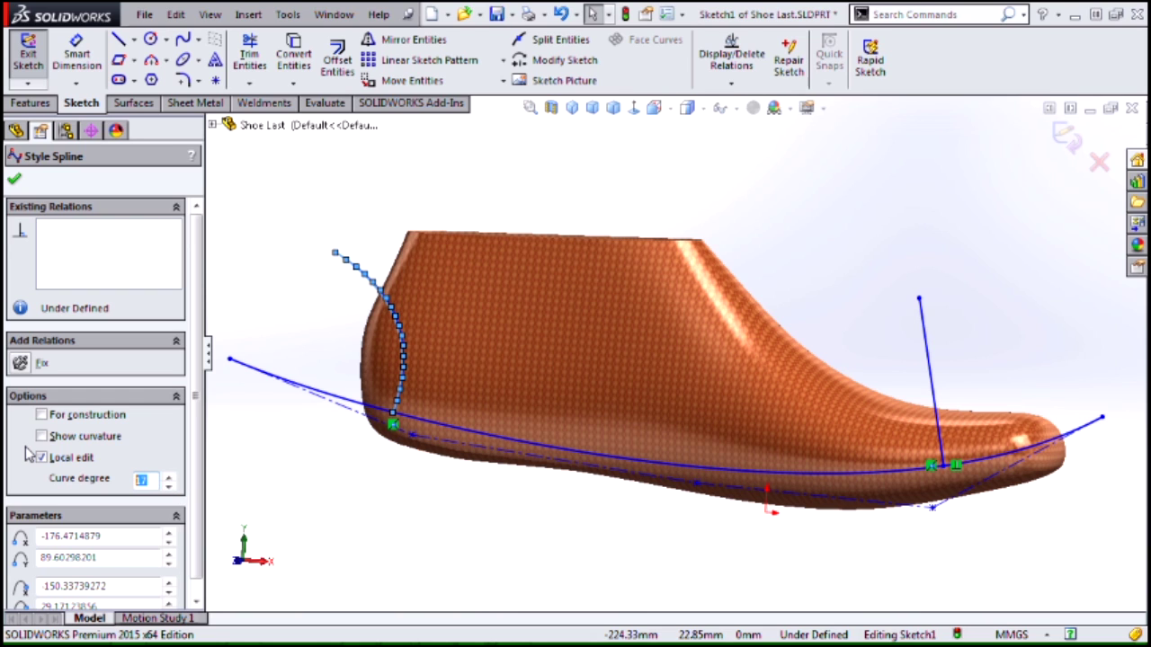
pyautogui.press('Return')
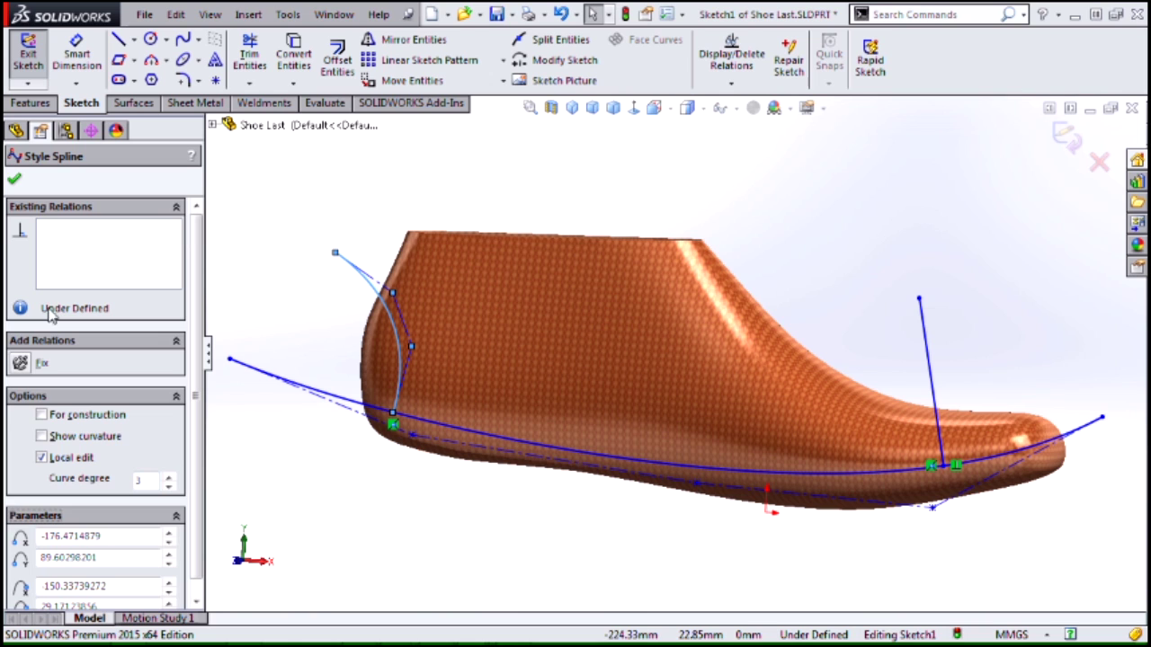
pyautogui.click(14, 182)
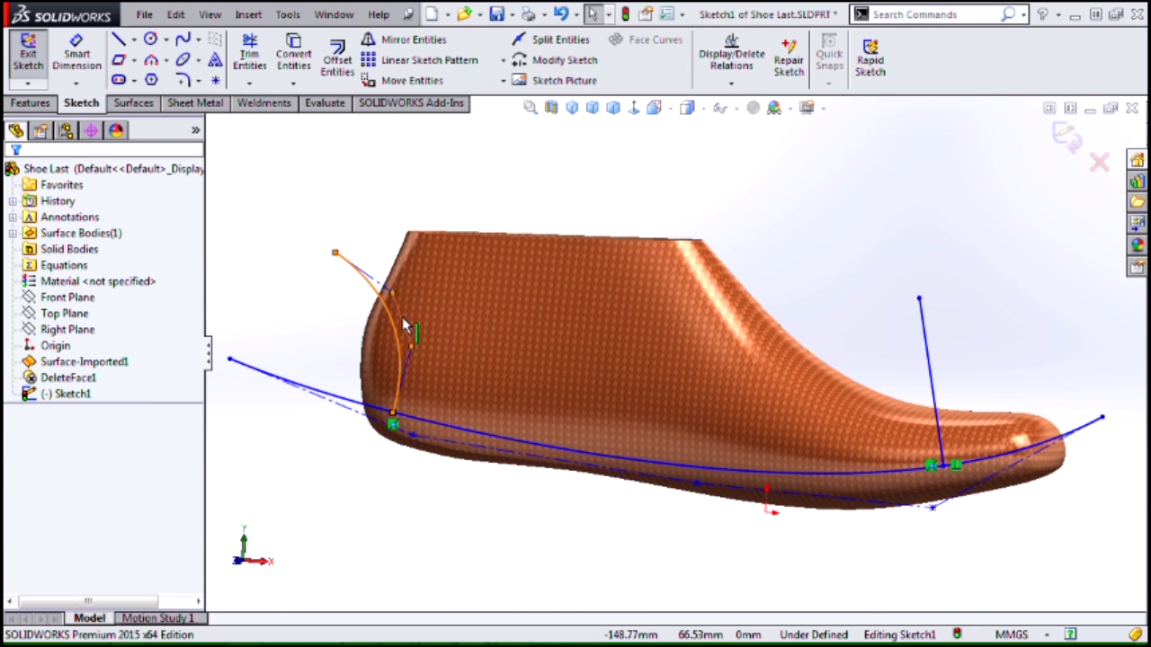
# Step: Move the middle control polygon leg of the heel style spline slightly toward the toe and exit the sketch
pyautogui.moveTo(410, 323); pyautogui.dragTo(410, 335)
pyautogui.click(305, 300)
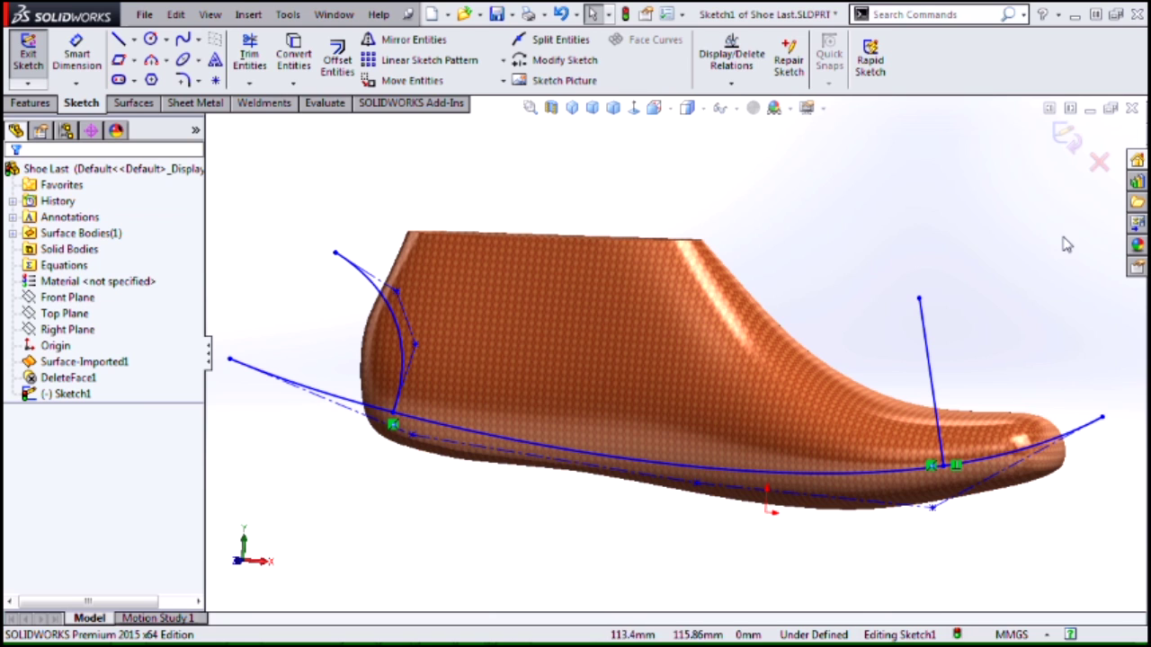
pyautogui.click(1067, 135)
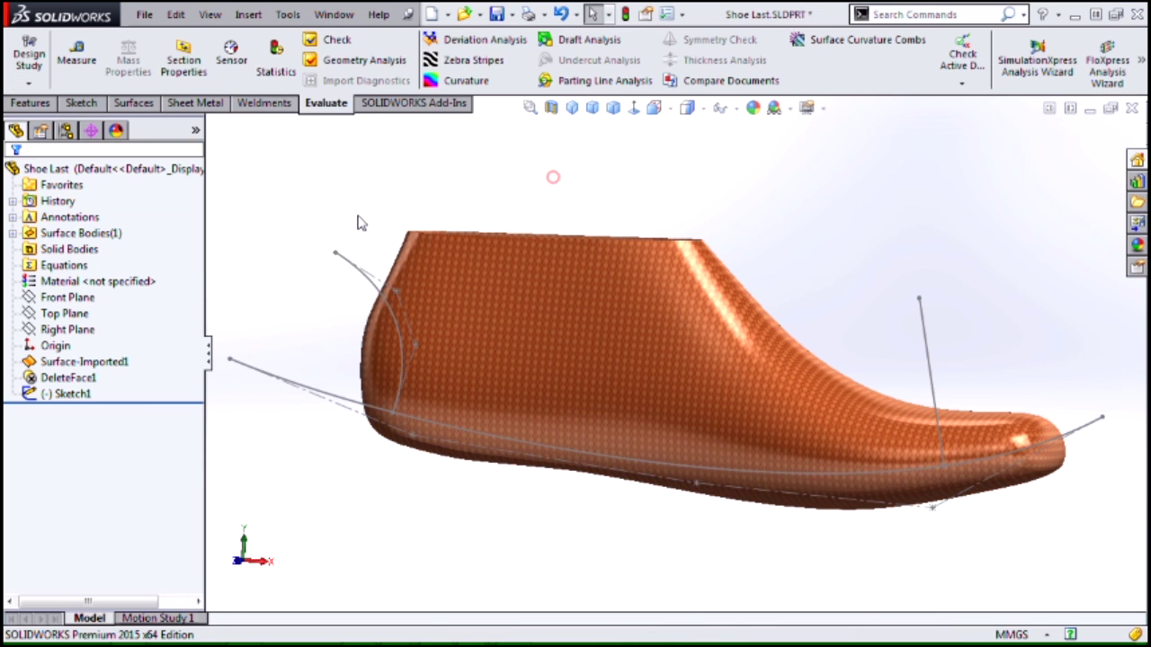
# Step: Split the shoe last with Sketch1 as the trim tool, keeping all four resulting bodies
pyautogui.click(243, 15)
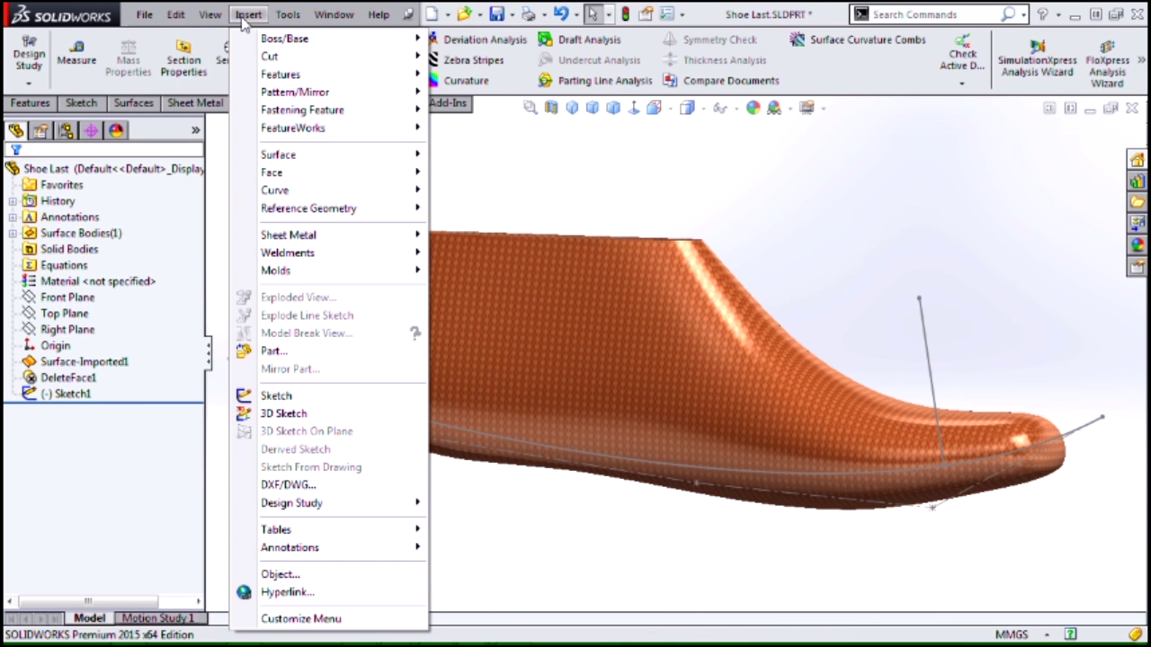
pyautogui.moveTo(281, 75)
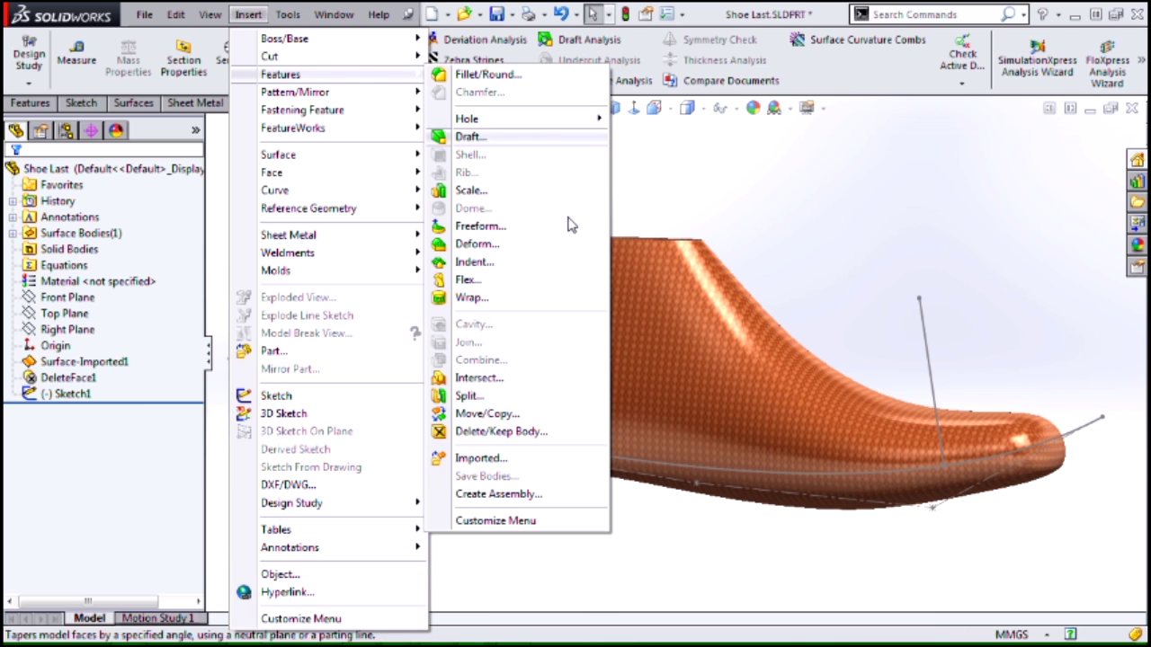
pyautogui.click(467, 396)
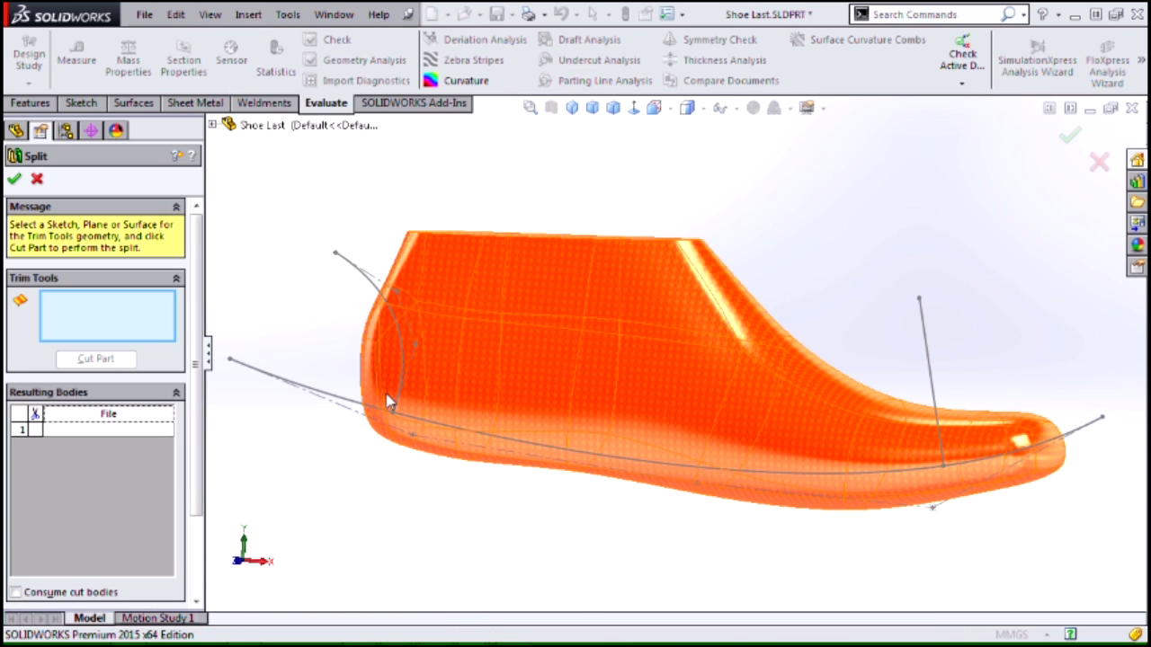
pyautogui.click(365, 271)
pyautogui.click(95, 358)
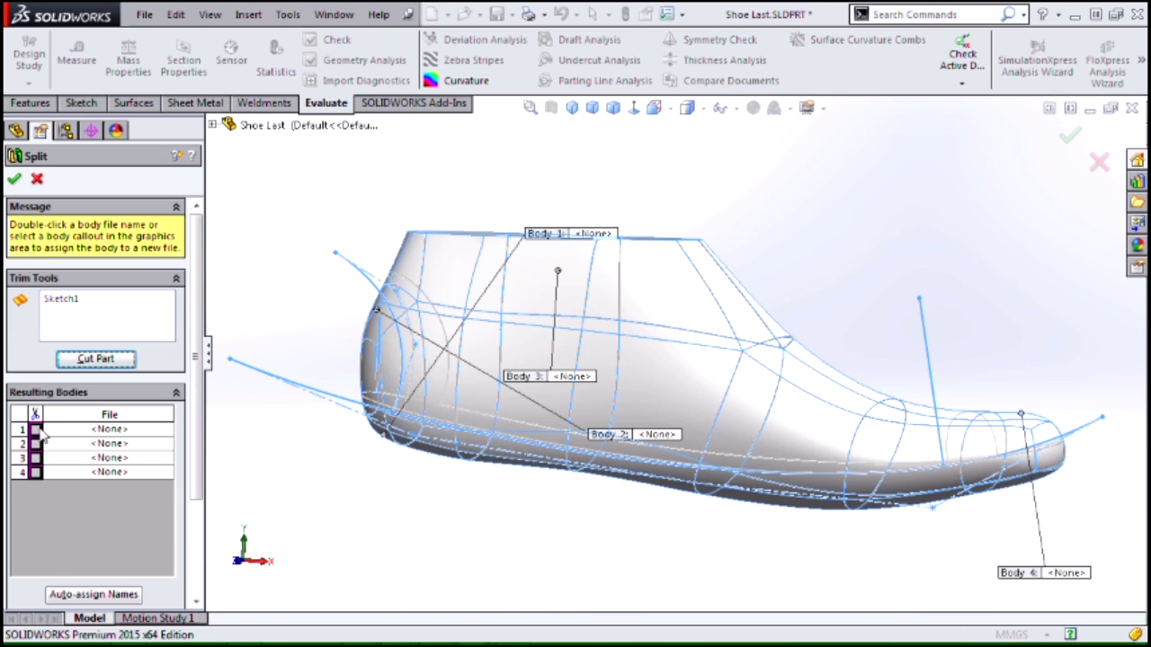
pyautogui.click(35, 429)
pyautogui.click(35, 444)
pyautogui.click(36, 457)
pyautogui.click(35, 472)
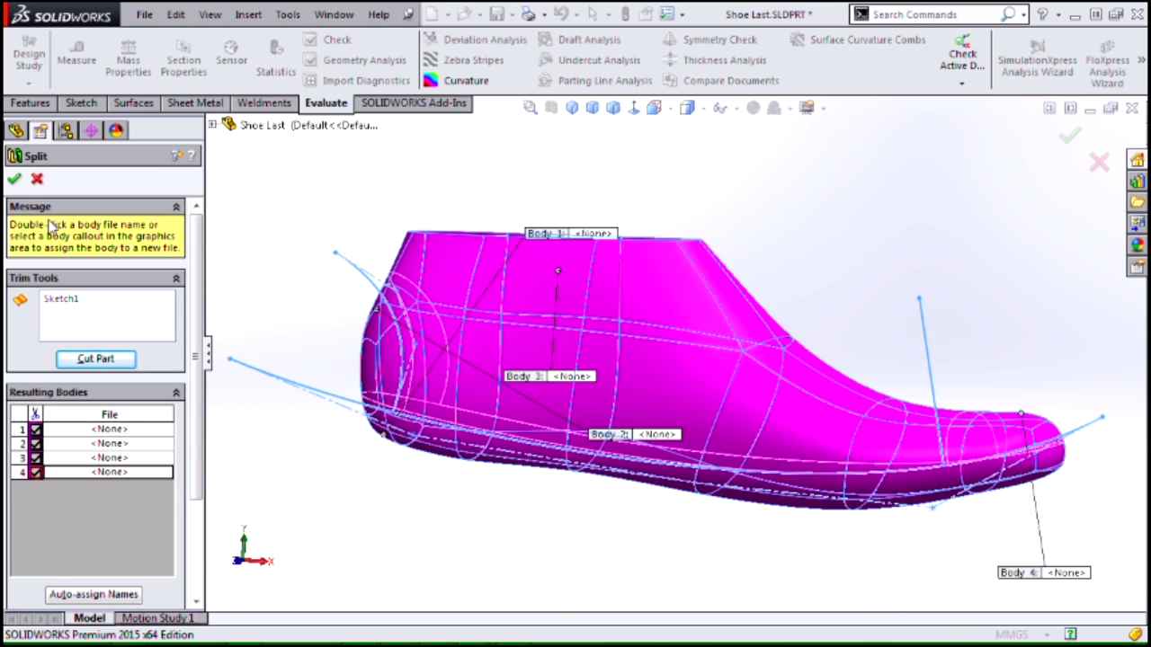
pyautogui.click(15, 178)
# Step: Hide the surface bodies Split1[1], Split1[2] and Split1[3] to isolate the toe body
pyautogui.moveTo(367, 221); pyautogui.dragTo(358, 271, button='middle')
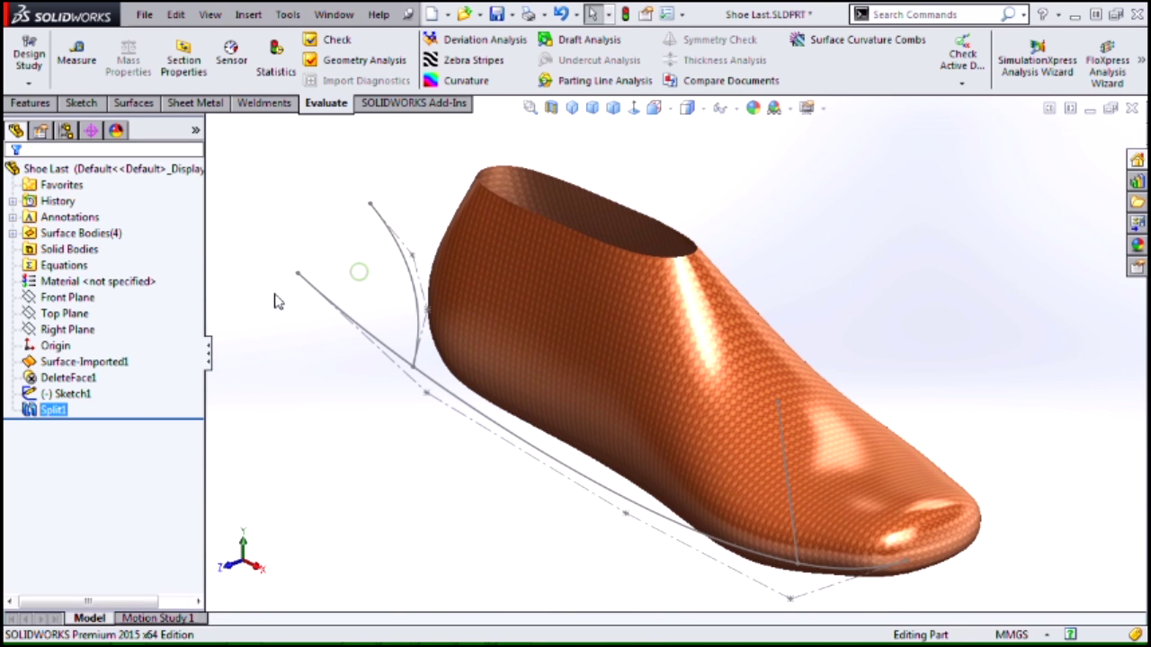
pyautogui.click(11, 233)
pyautogui.click(197, 133)
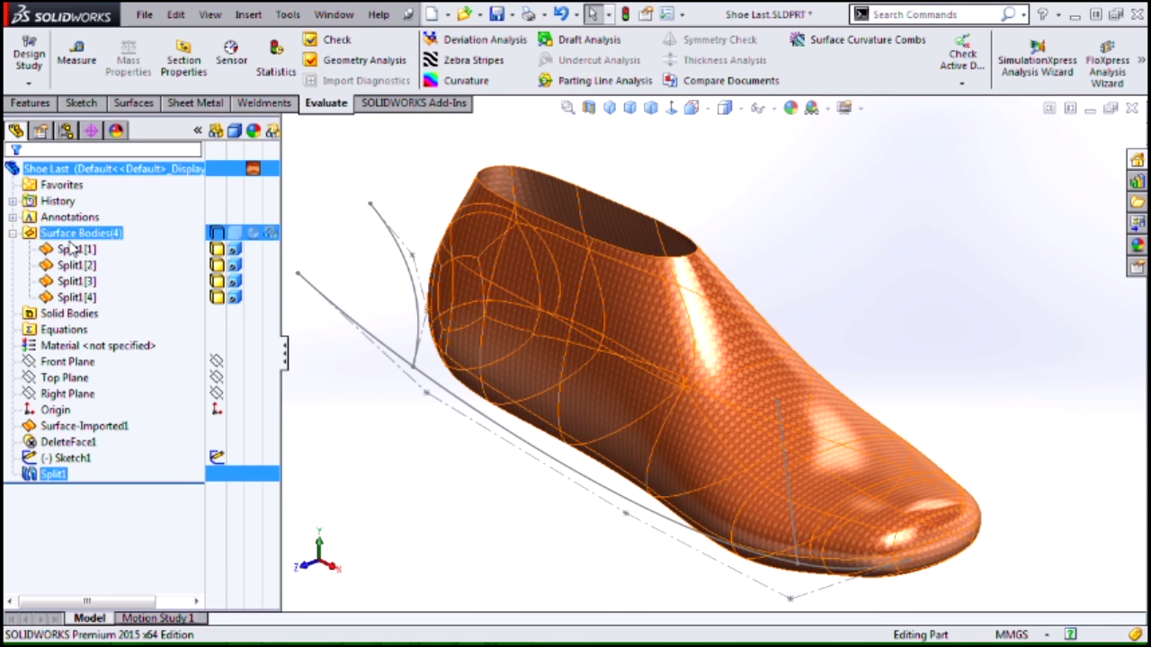
pyautogui.click(215, 249)
pyautogui.click(215, 265)
pyautogui.click(216, 265)
pyautogui.click(215, 281)
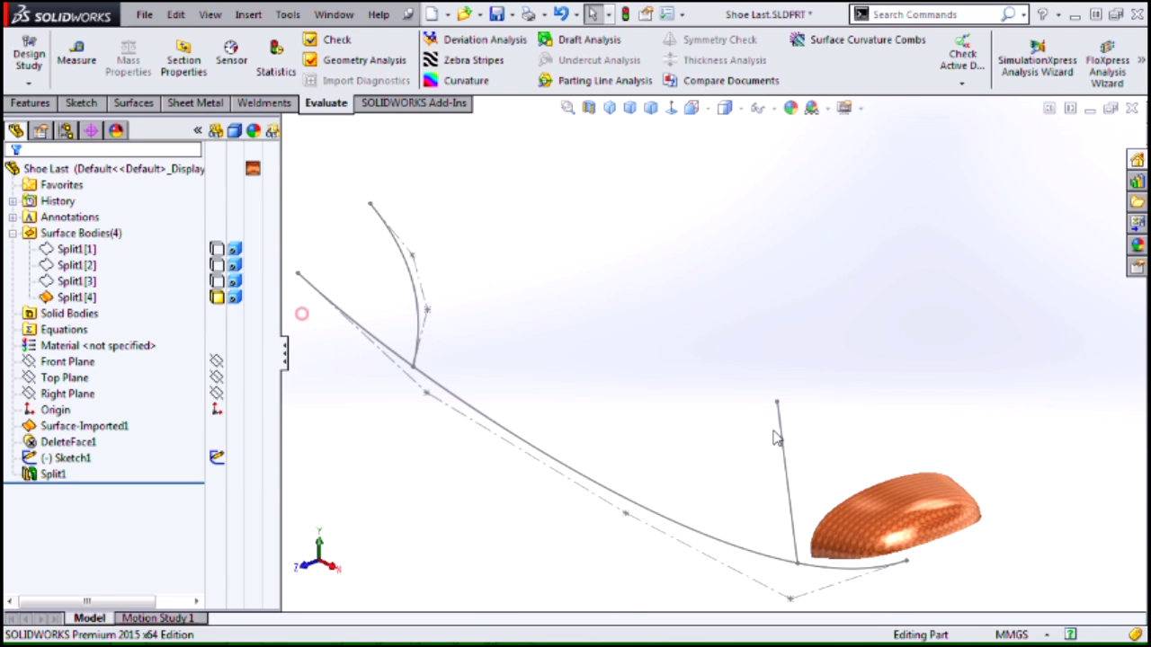
pyautogui.scroll(2, 925, 545)
pyautogui.moveTo(925, 545); pyautogui.dragTo(888, 454, button='middle')
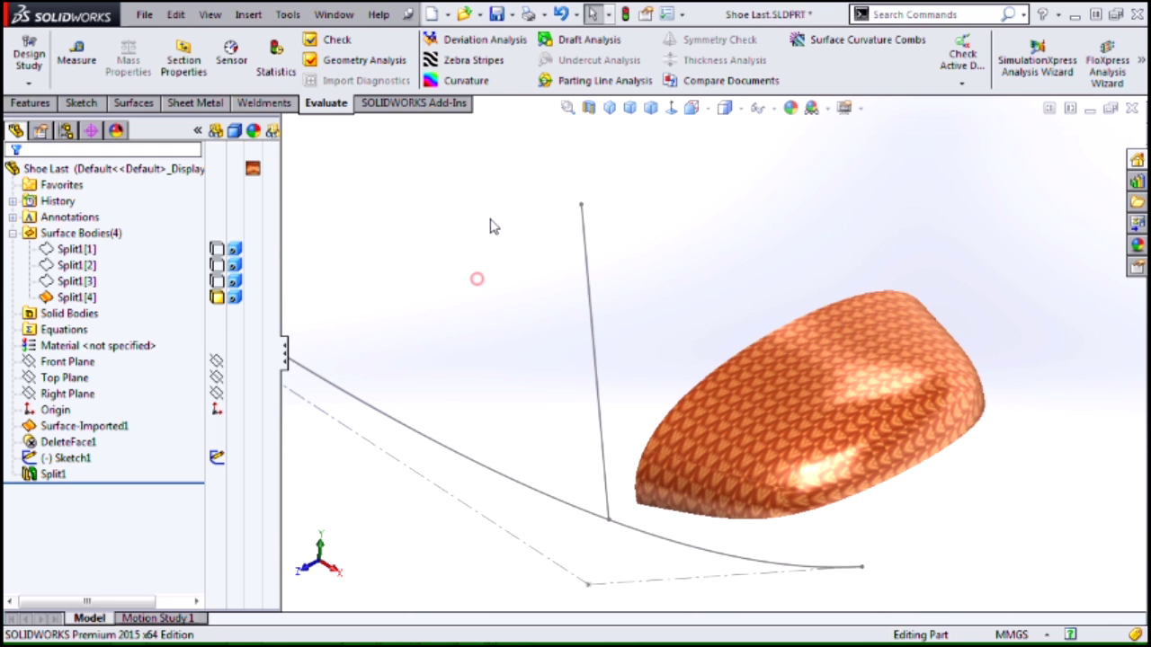
# Step: Switch to the Spline on Surface Example part and sketch a closed 11-point Spline on Surface across its inner red faces, then exit the sketch
pyautogui.hotkey('ctrl', 'Tab')
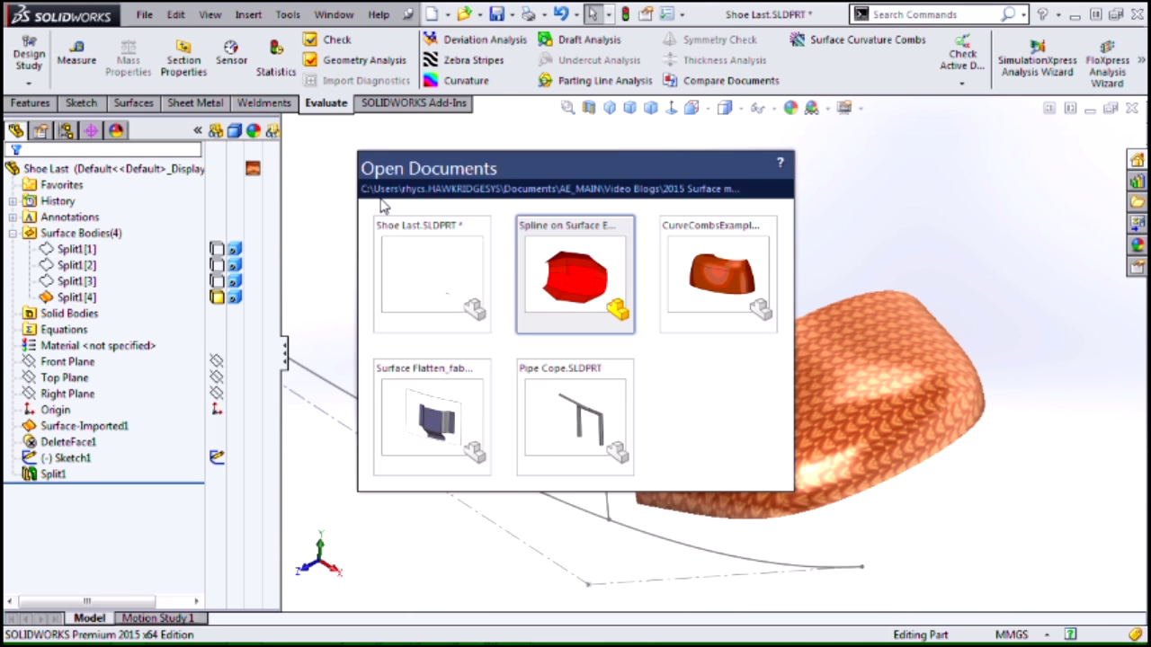
pyautogui.click(81, 102)
pyautogui.click(198, 40)
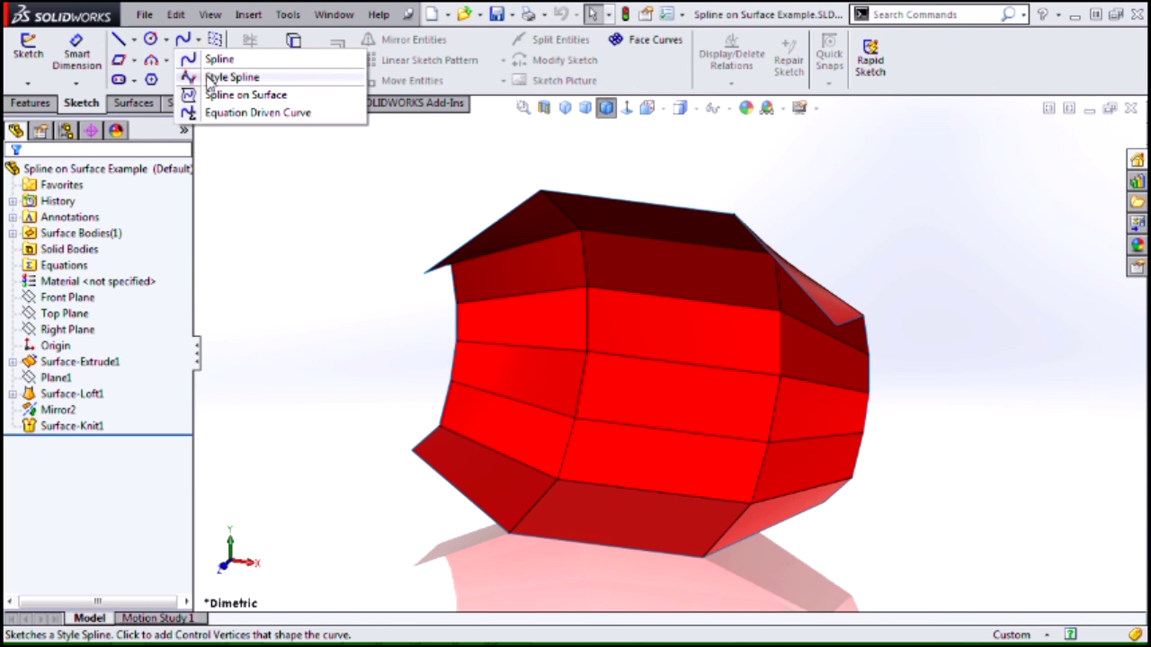
pyautogui.click(220, 93)
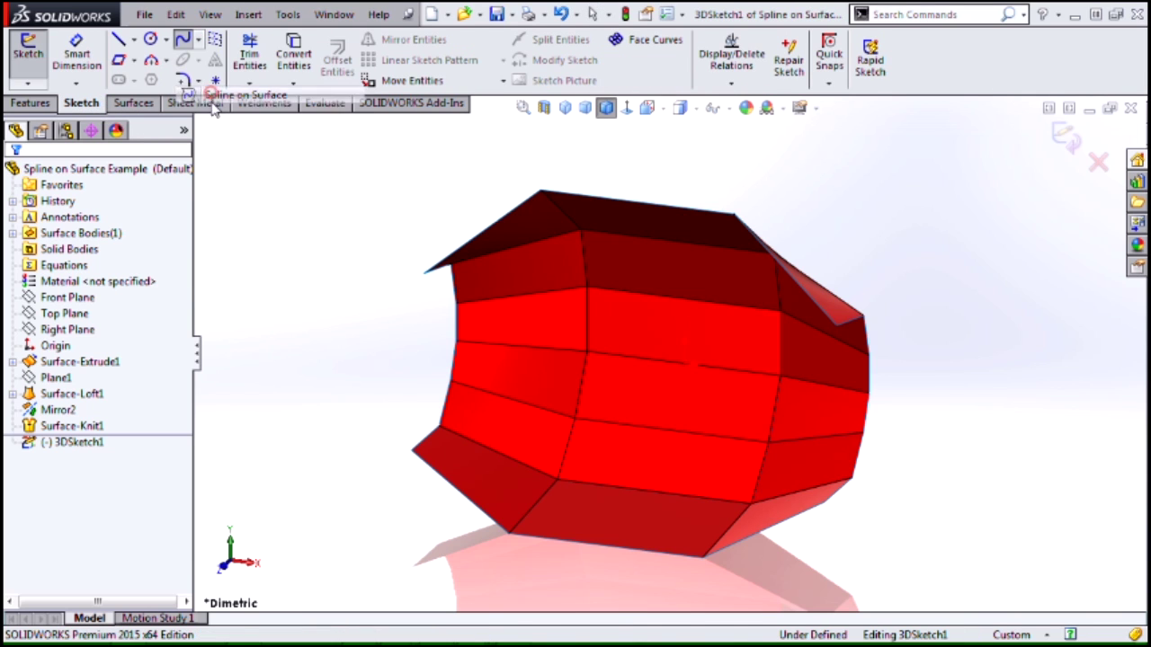
pyautogui.click(641, 260)
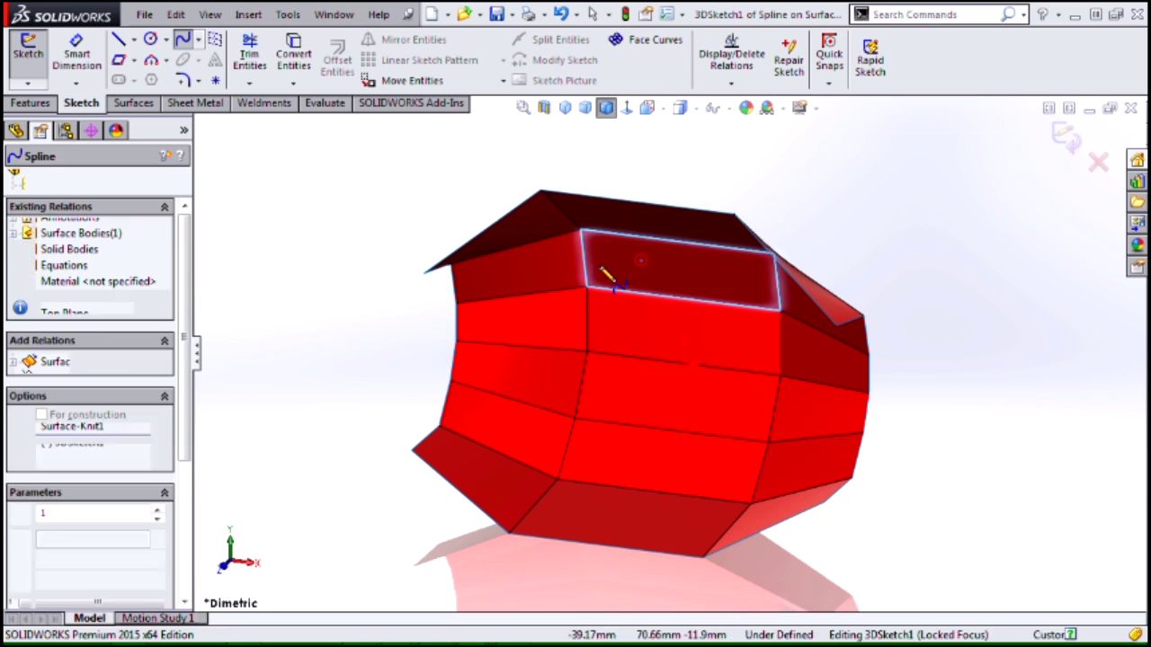
pyautogui.click(558, 279)
pyautogui.click(546, 321)
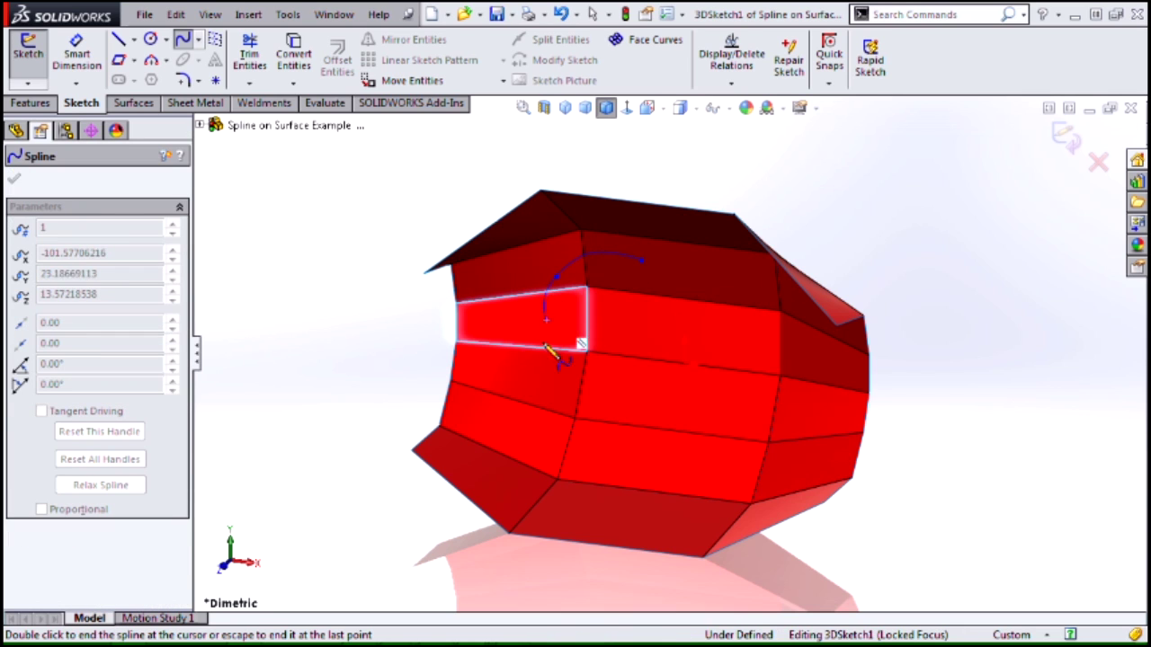
pyautogui.click(531, 374)
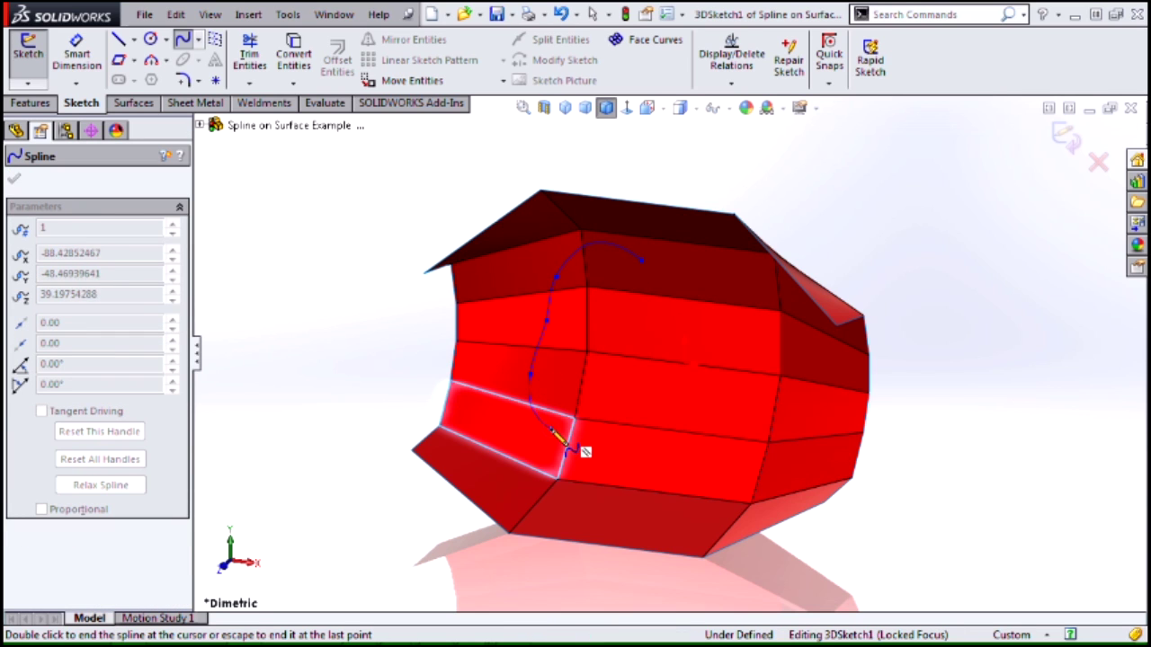
pyautogui.click(552, 430)
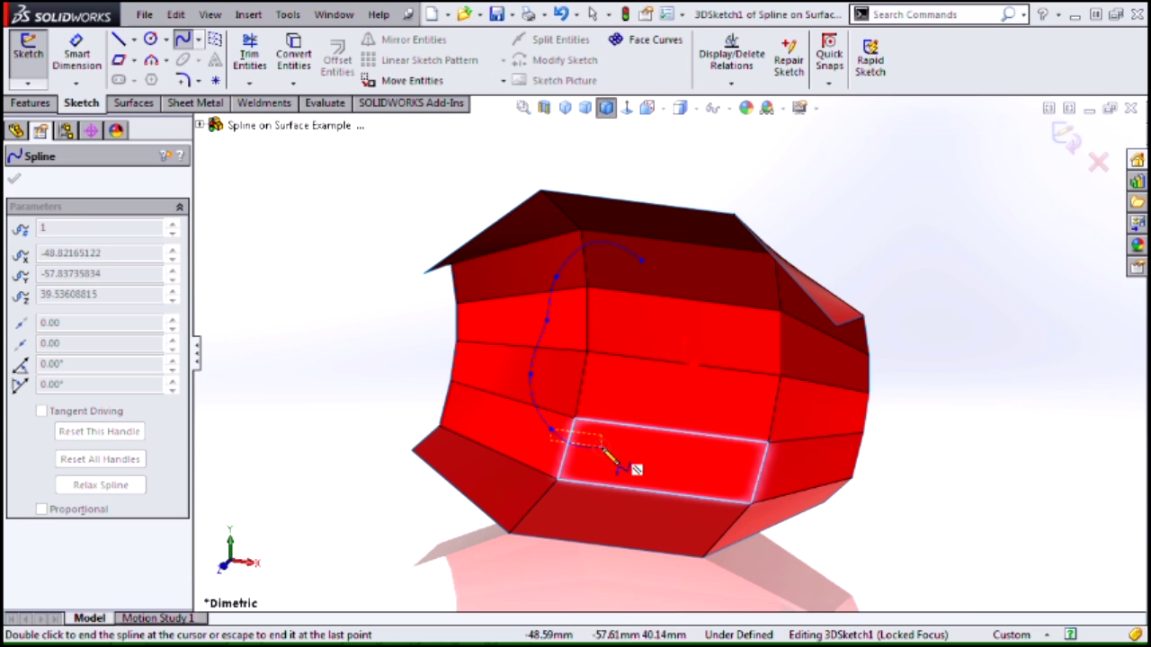
pyautogui.click(602, 448)
pyautogui.click(726, 464)
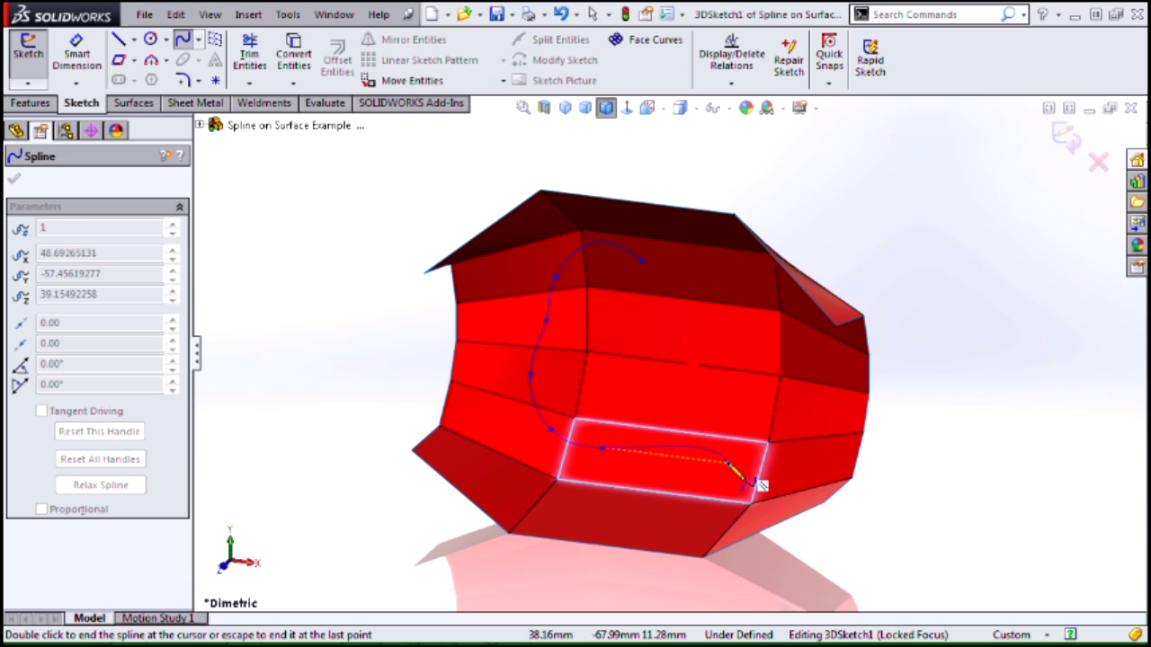
pyautogui.click(795, 411)
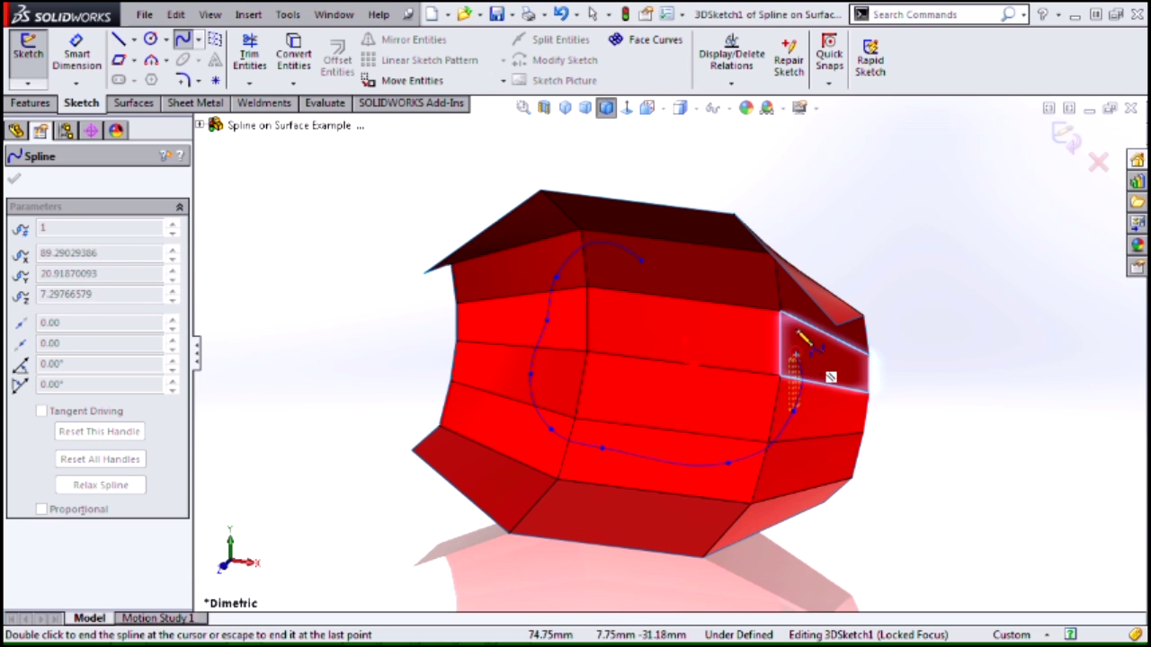
pyautogui.click(794, 352)
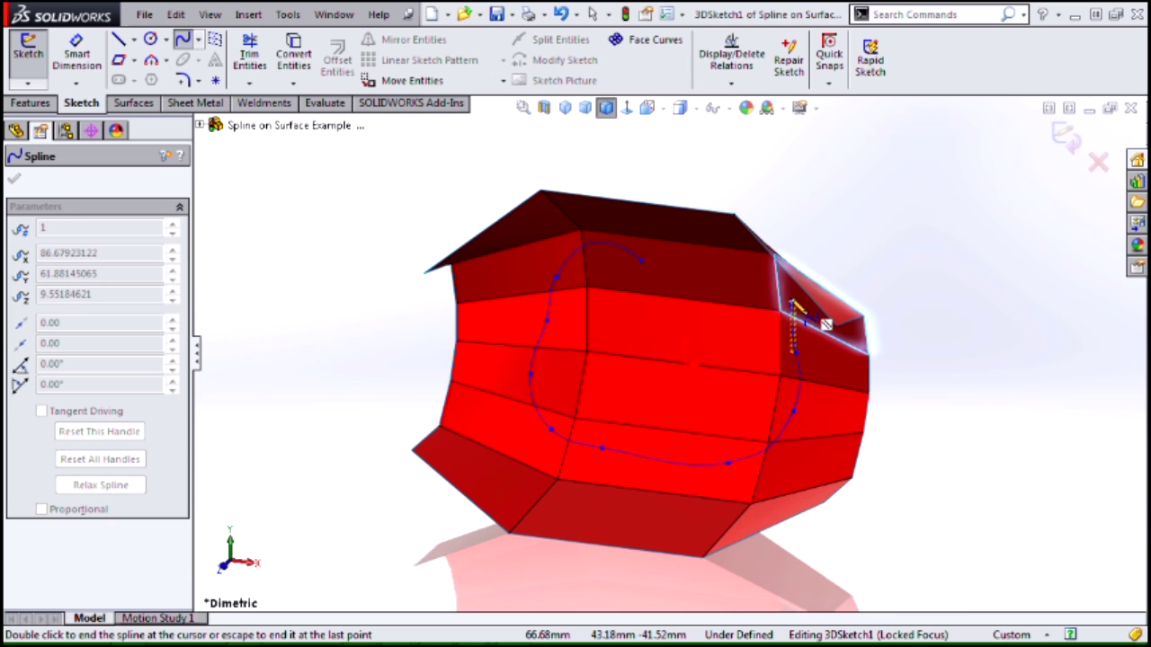
pyautogui.click(790, 300)
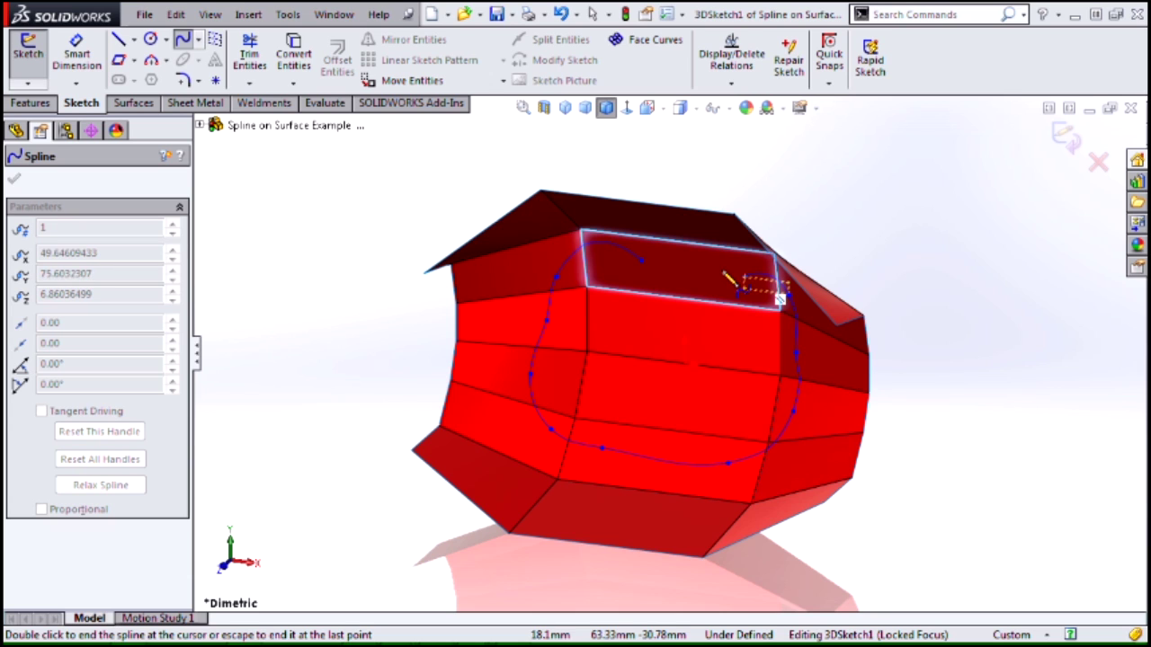
pyautogui.click(722, 272)
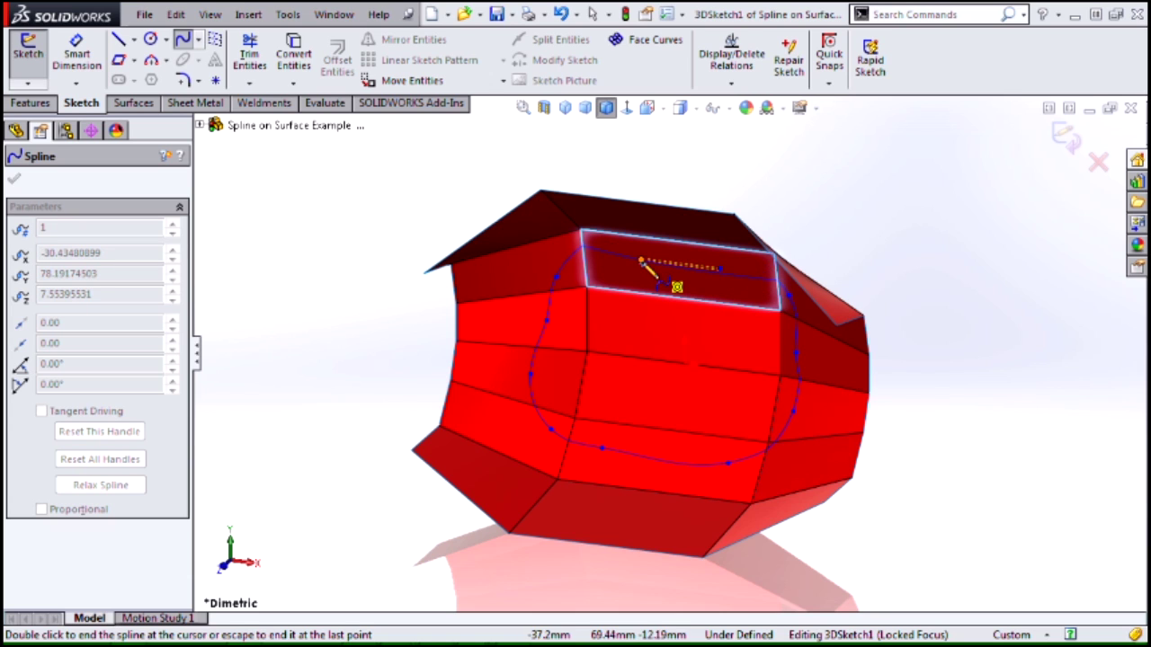
pyautogui.click(677, 284)
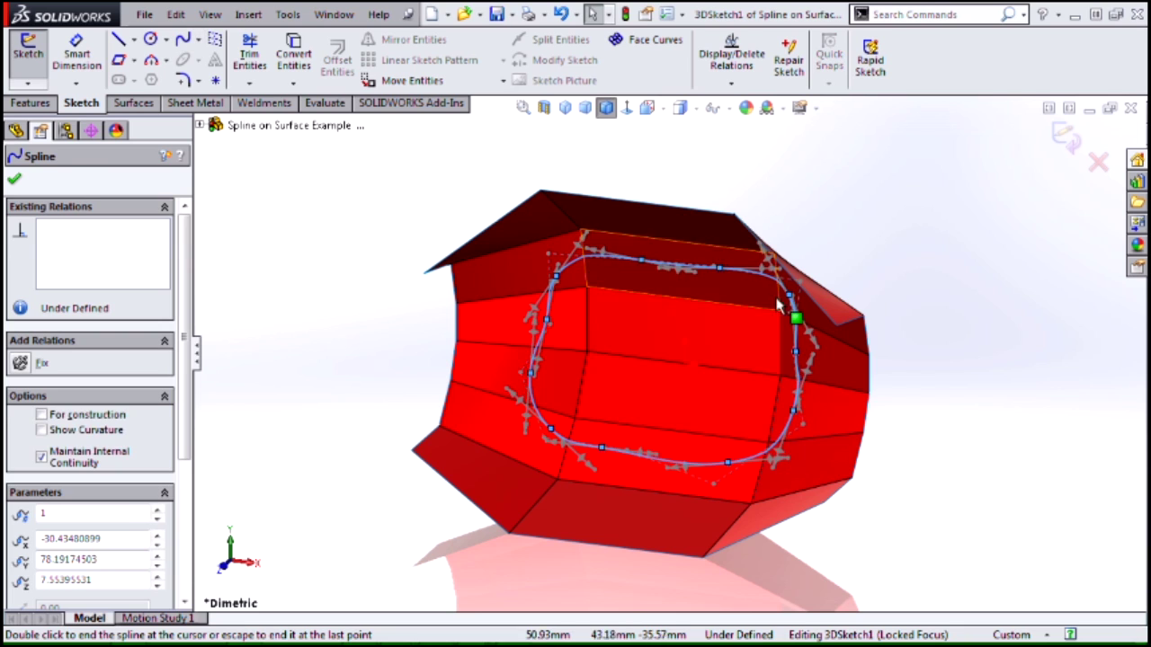
pyautogui.press('Escape')
pyautogui.moveTo(938, 246); pyautogui.dragTo(944, 231, button='middle')
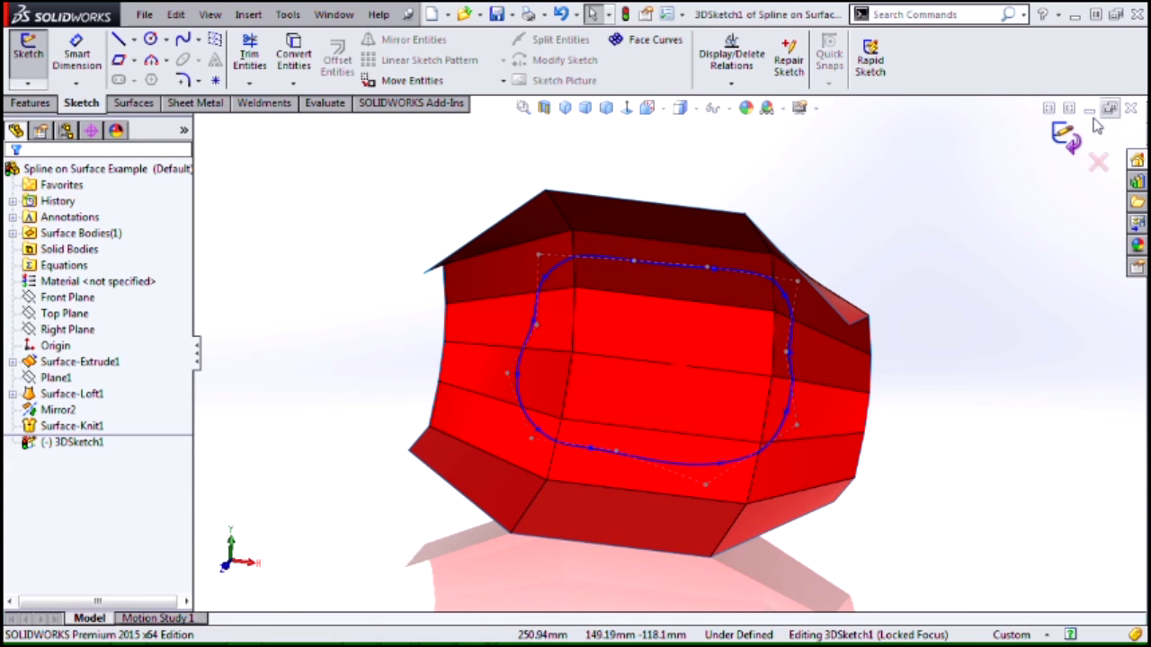
pyautogui.click(1065, 135)
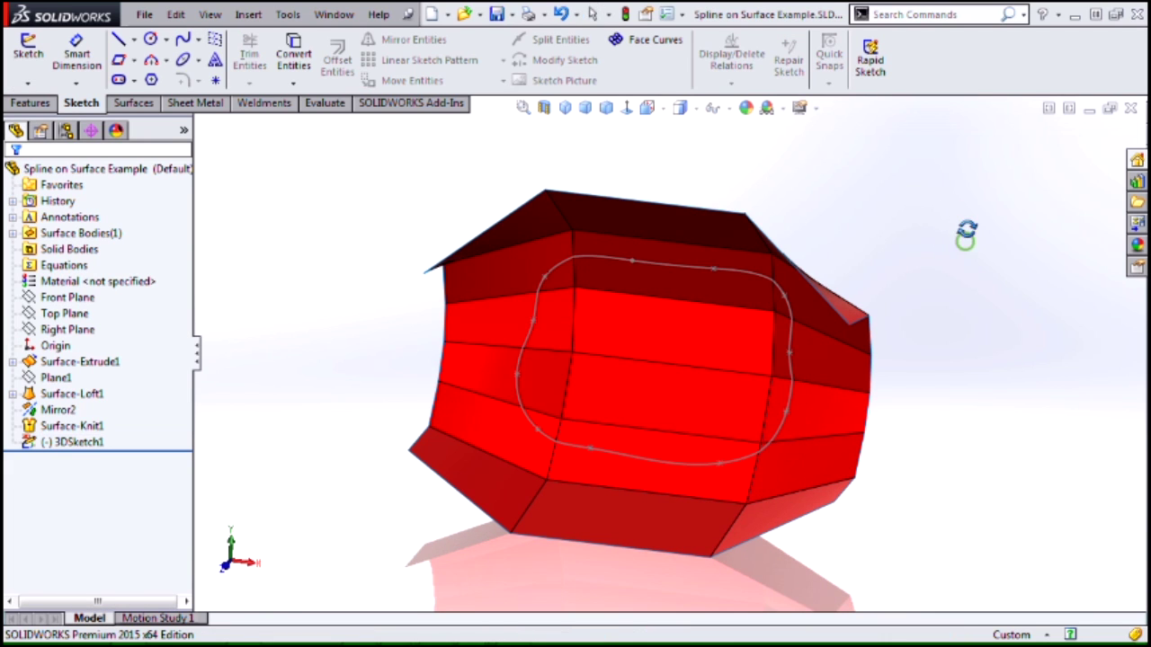
# Step: Trim the red knitted surface with 3DSketch1 as the trim tool, keeping only the region inside the closed spline
pyautogui.click(30, 103)
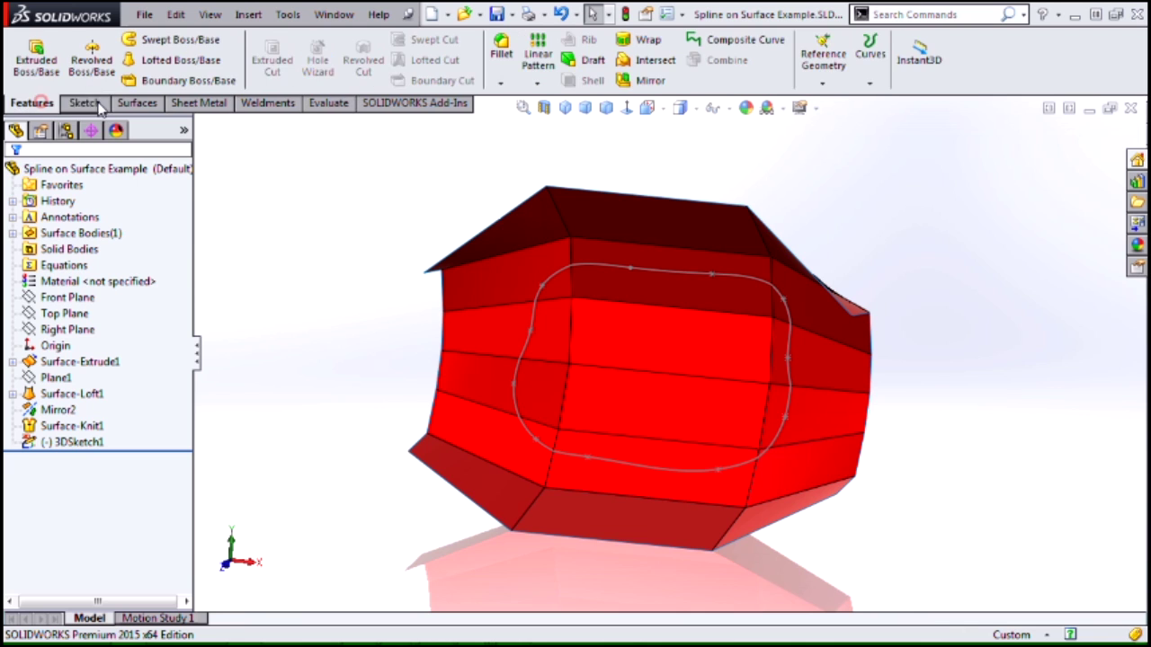
pyautogui.click(135, 102)
pyautogui.click(657, 60)
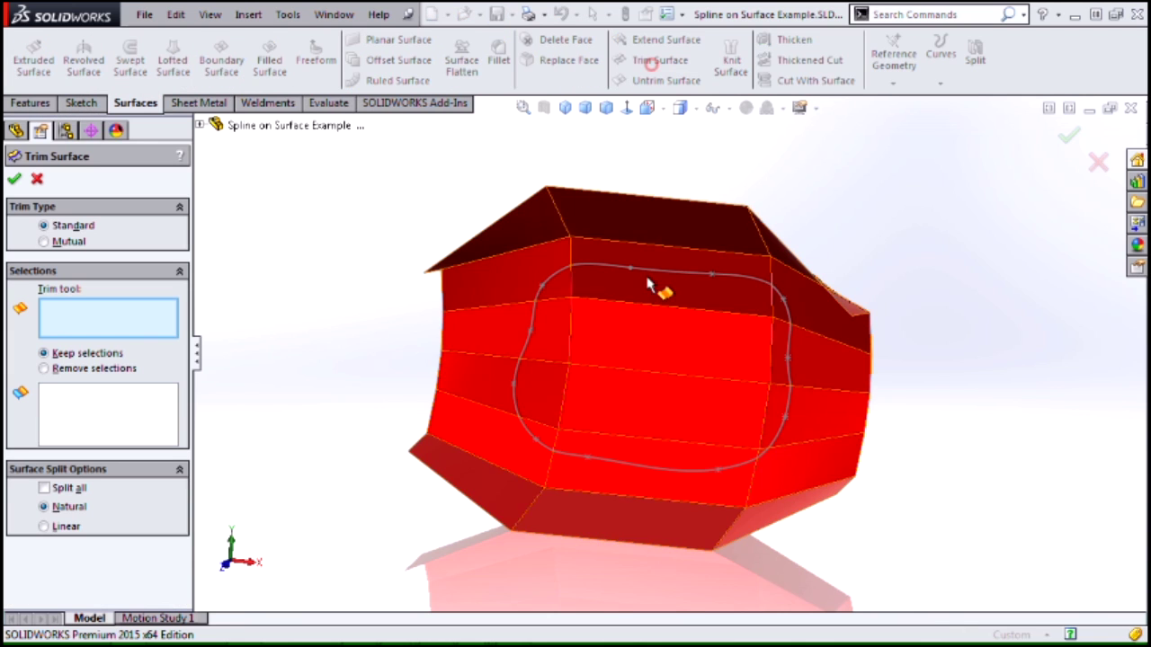
pyautogui.click(652, 270)
pyautogui.rightClick(646, 299)
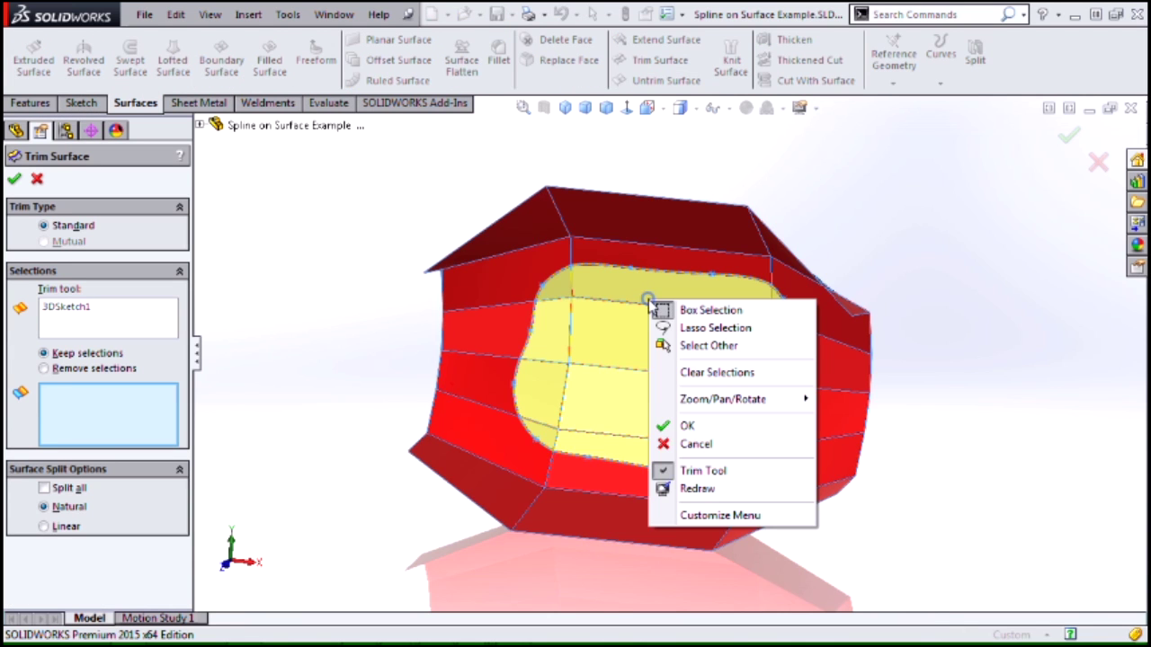
pyautogui.click(634, 310)
pyautogui.rightClick(635, 317)
pyautogui.moveTo(634, 321); pyautogui.dragTo(709, 385, button='middle')
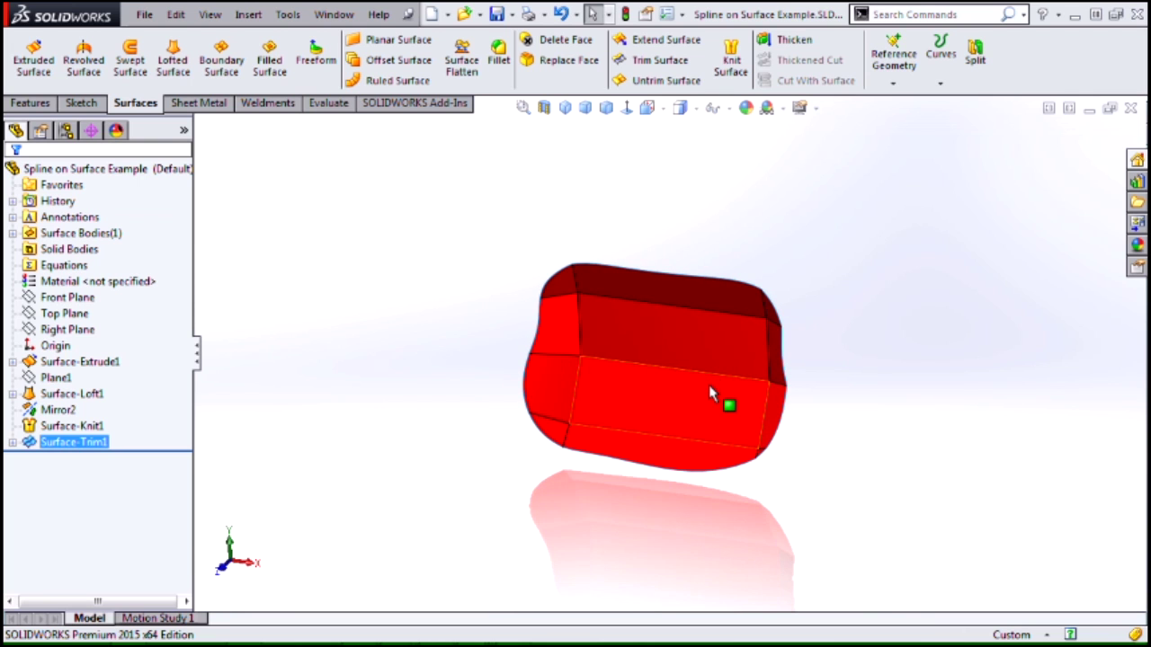
# Step: Switch to the CurveCombsExample part and view its curved upper face
pyautogui.hotkey('ctrl', 'Tab')
pyautogui.hotkey('ctrl', 'Tab')
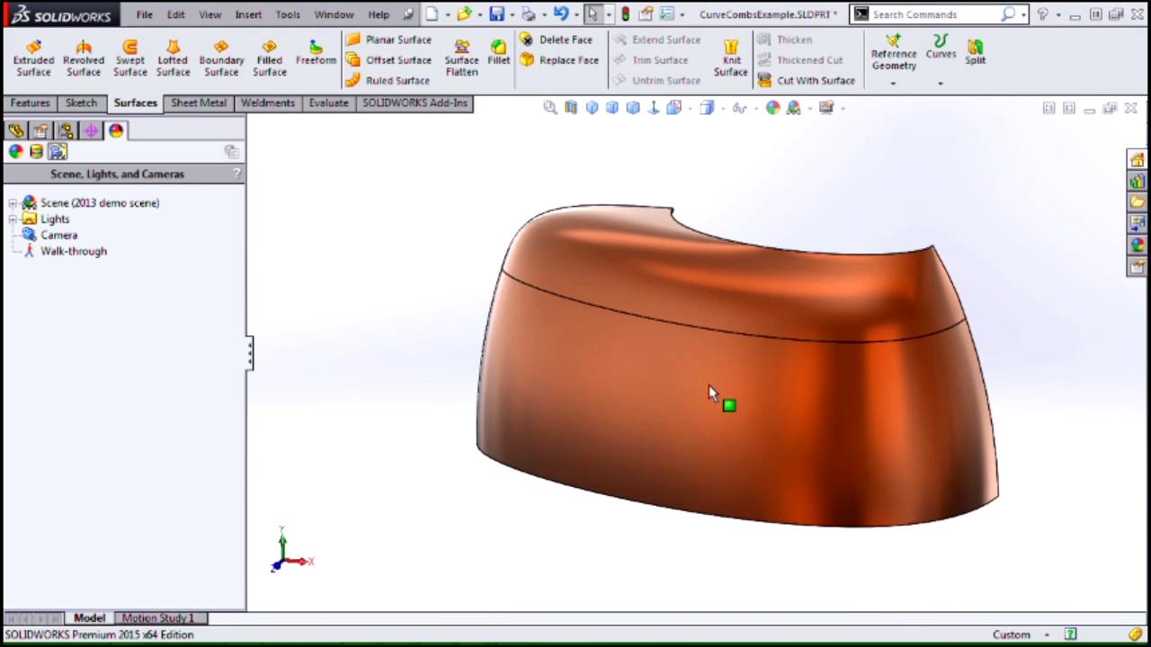
pyautogui.moveTo(624, 483)
pyautogui.mouseDown(button='middle')
pyautogui.moveTo(653, 442)
pyautogui.moveTo(599, 415)
pyautogui.mouseUp(button='middle')
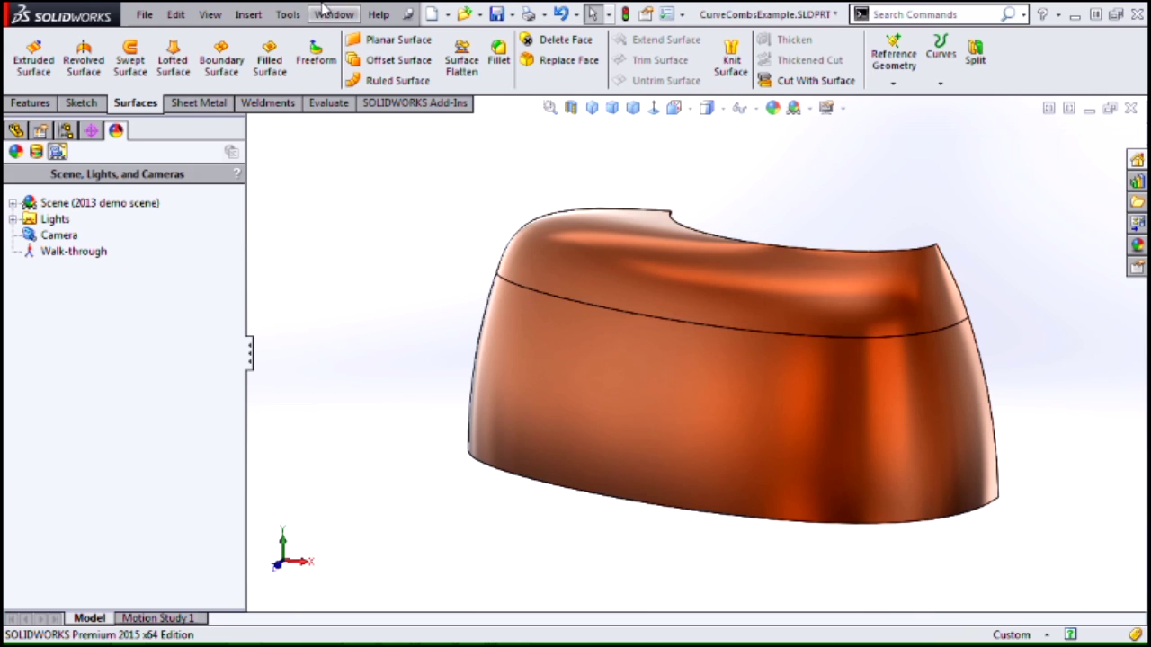
# Step: Preview Face Curves on the upper face as a mesh with 9 curves in the first direction, then cancel the command
pyautogui.click(576, 262)
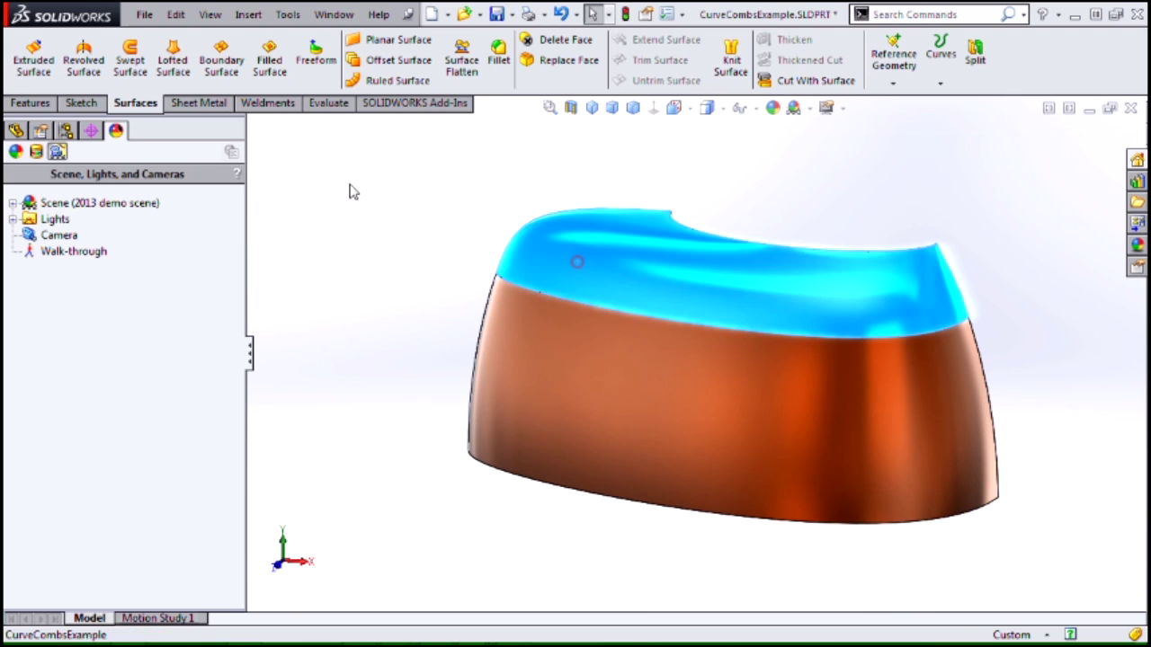
pyautogui.click(280, 15)
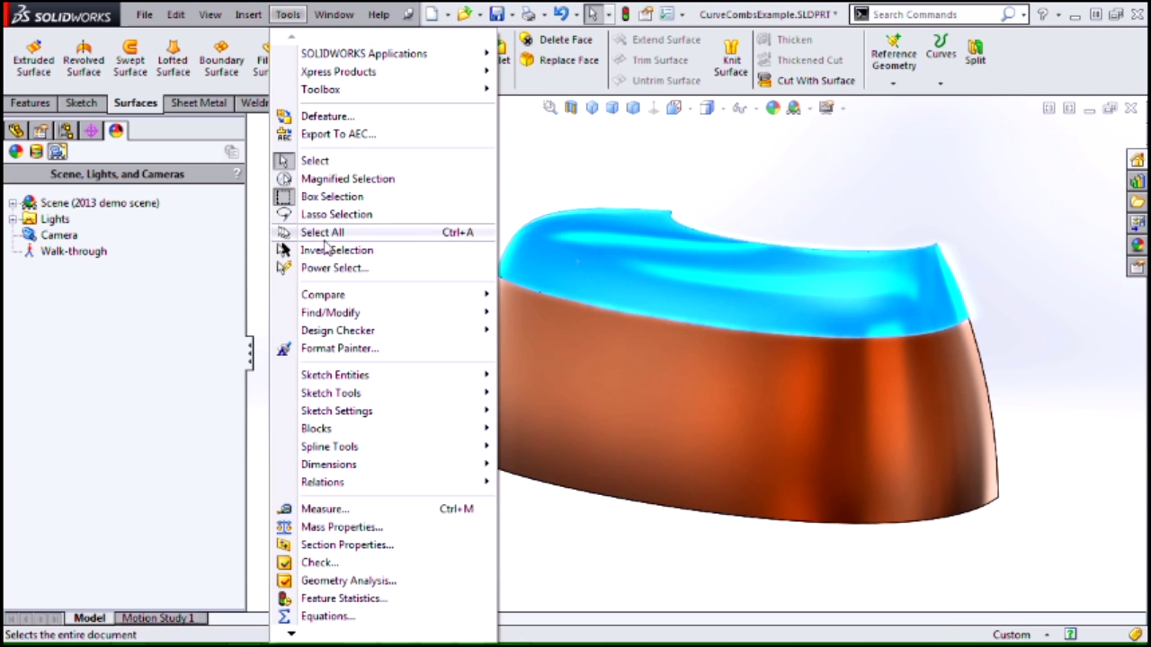
pyautogui.moveTo(333, 300)
pyautogui.moveTo(349, 400)
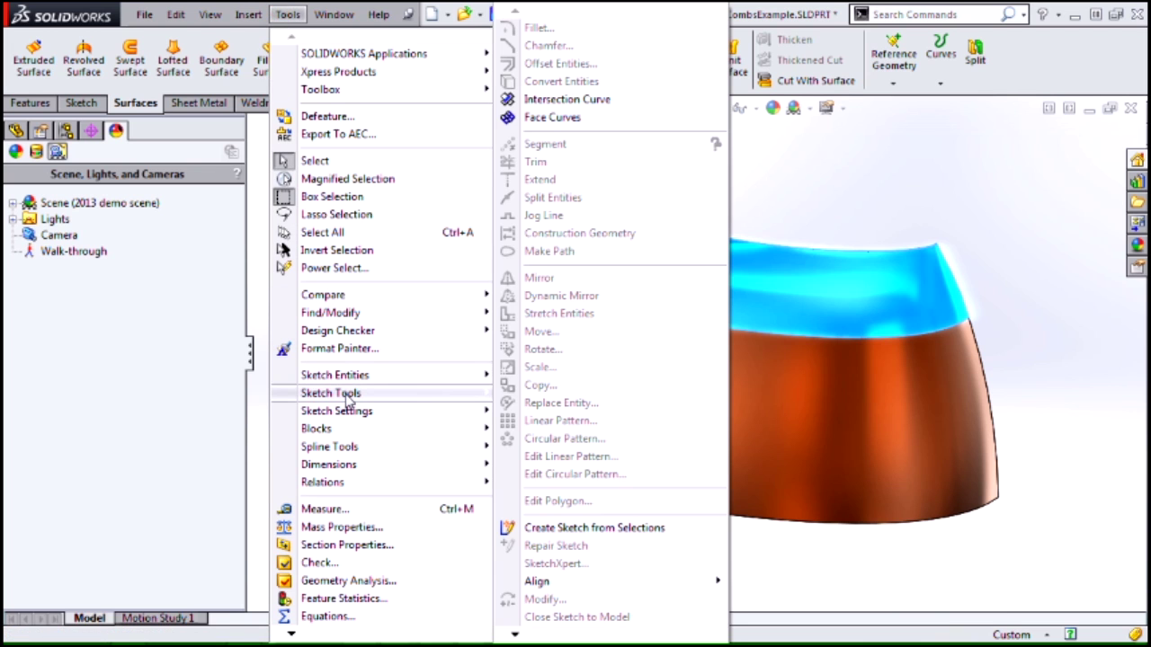
pyautogui.click(552, 118)
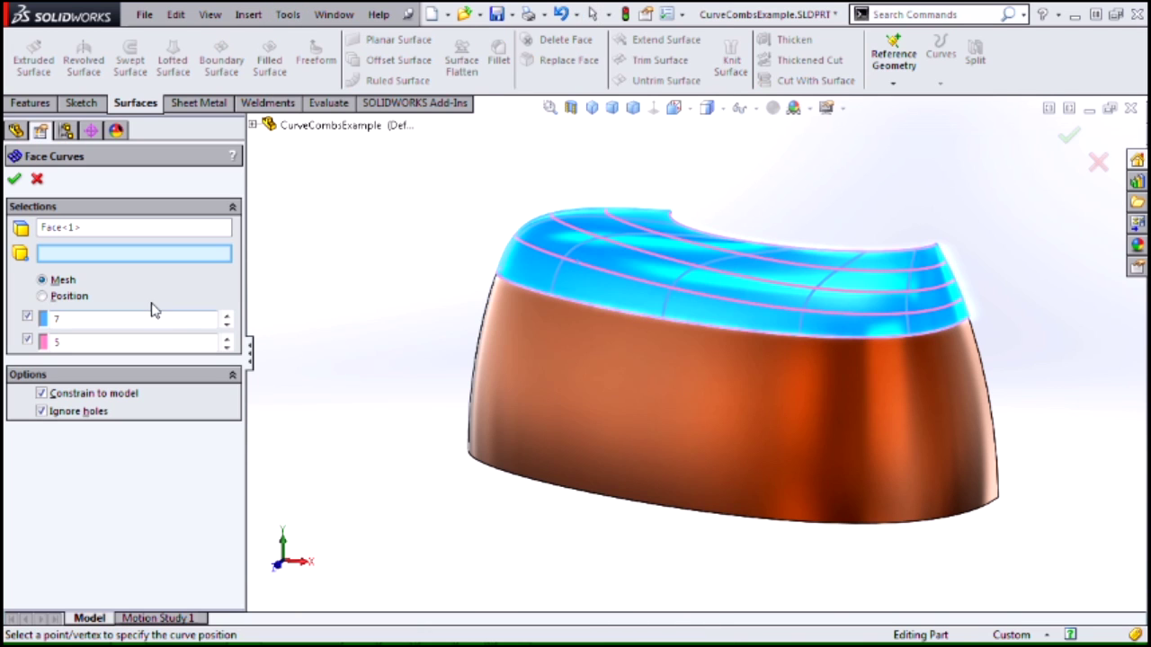
pyautogui.click(226, 314)
pyautogui.click(227, 315)
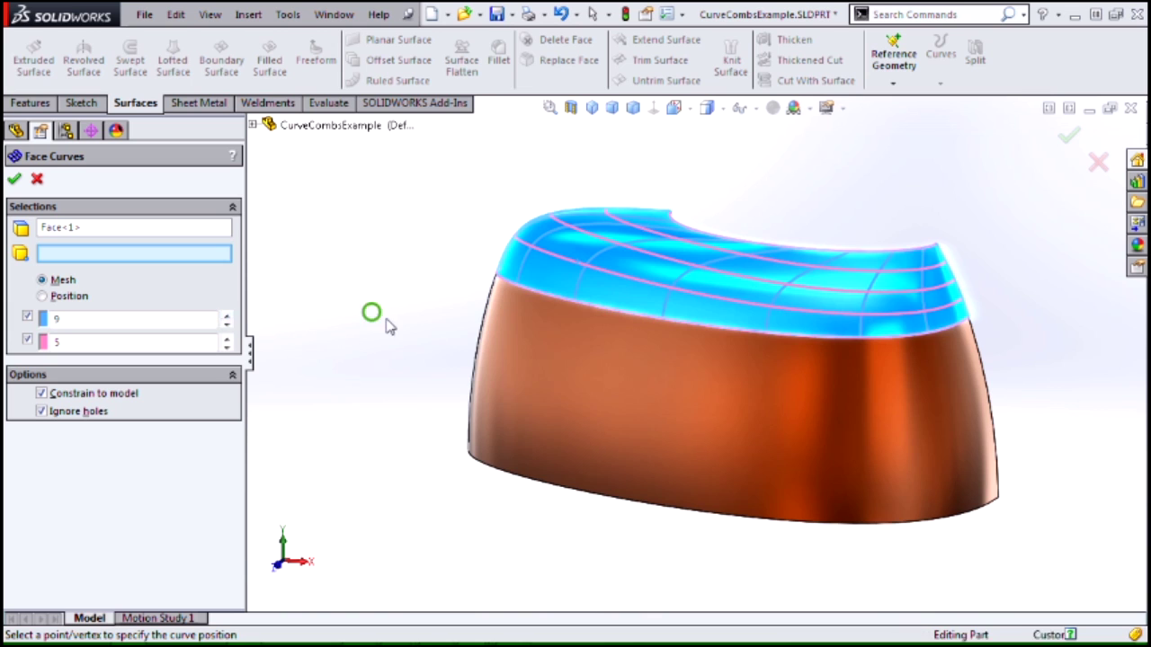
pyautogui.moveTo(370, 314); pyautogui.dragTo(382, 348, button='middle')
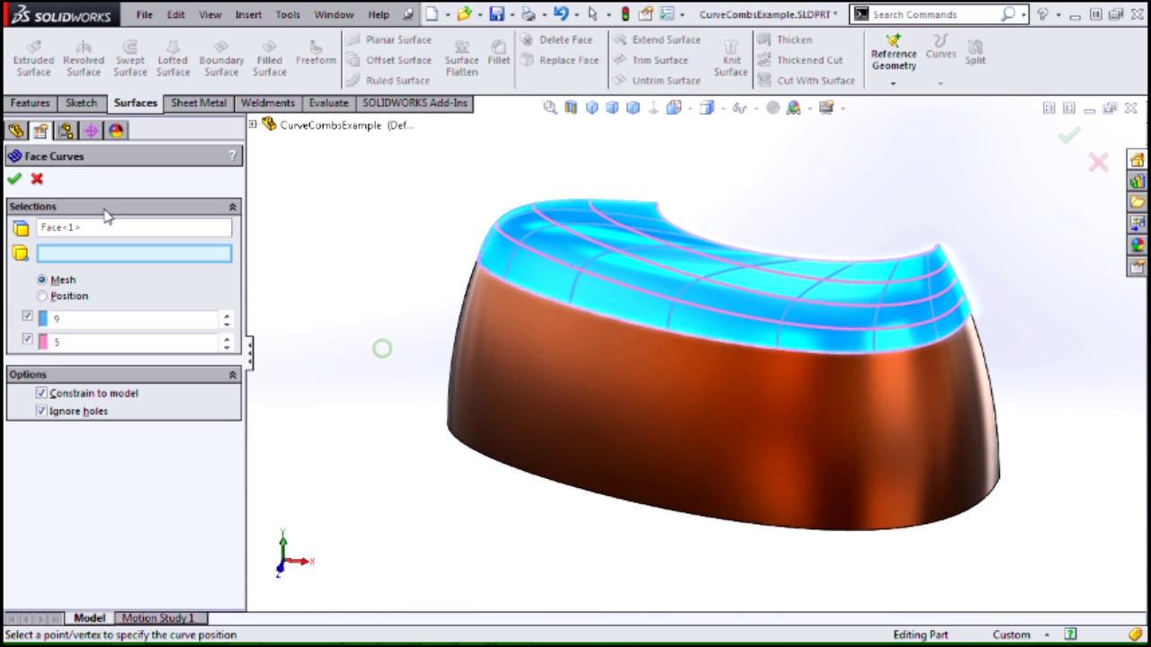
pyautogui.click(34, 181)
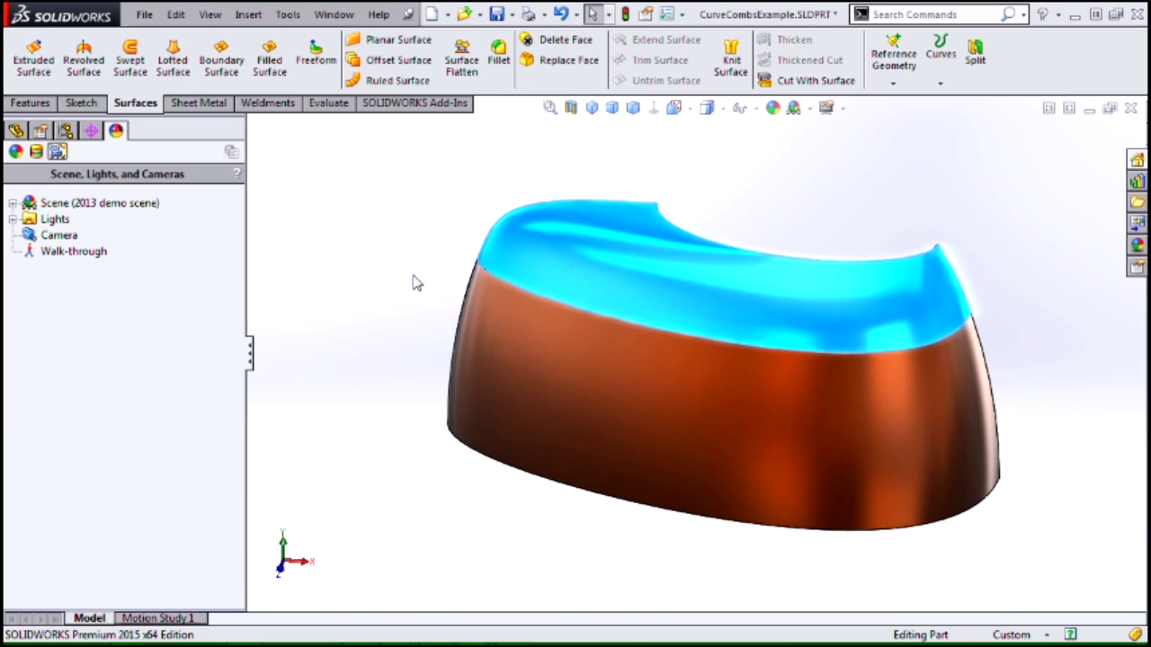
# Step: Start Surface Curvature Combs on the upper and lower outer faces, showing only the mesh preview with the combs turned off
pyautogui.click(16, 130)
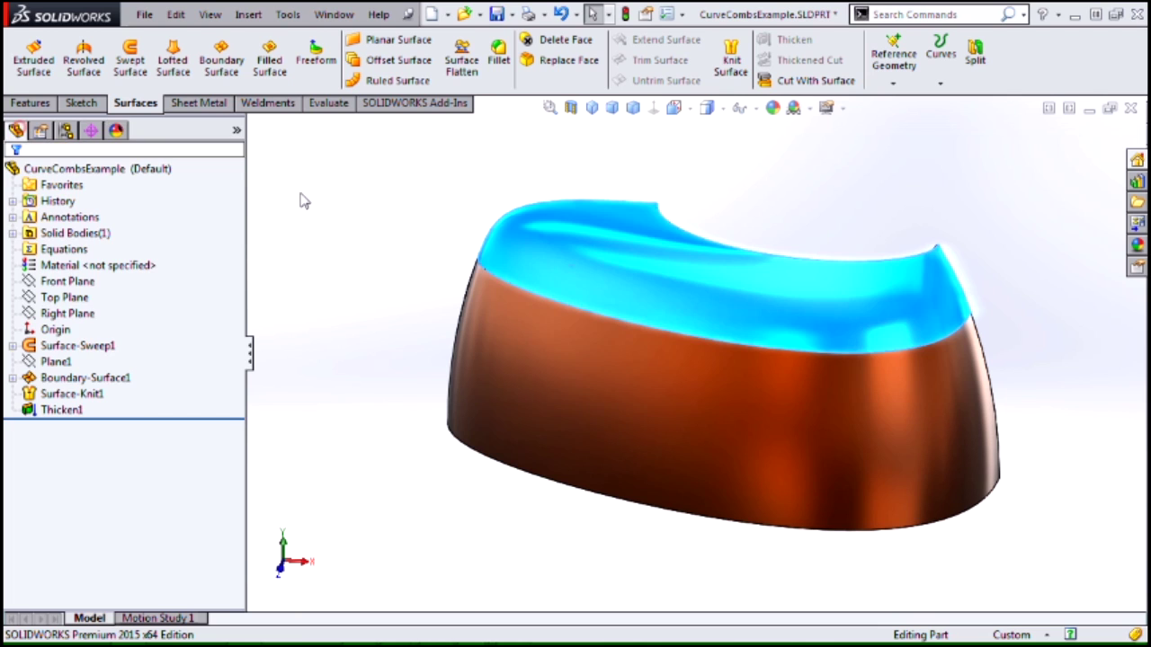
pyautogui.click(303, 195)
pyautogui.click(326, 103)
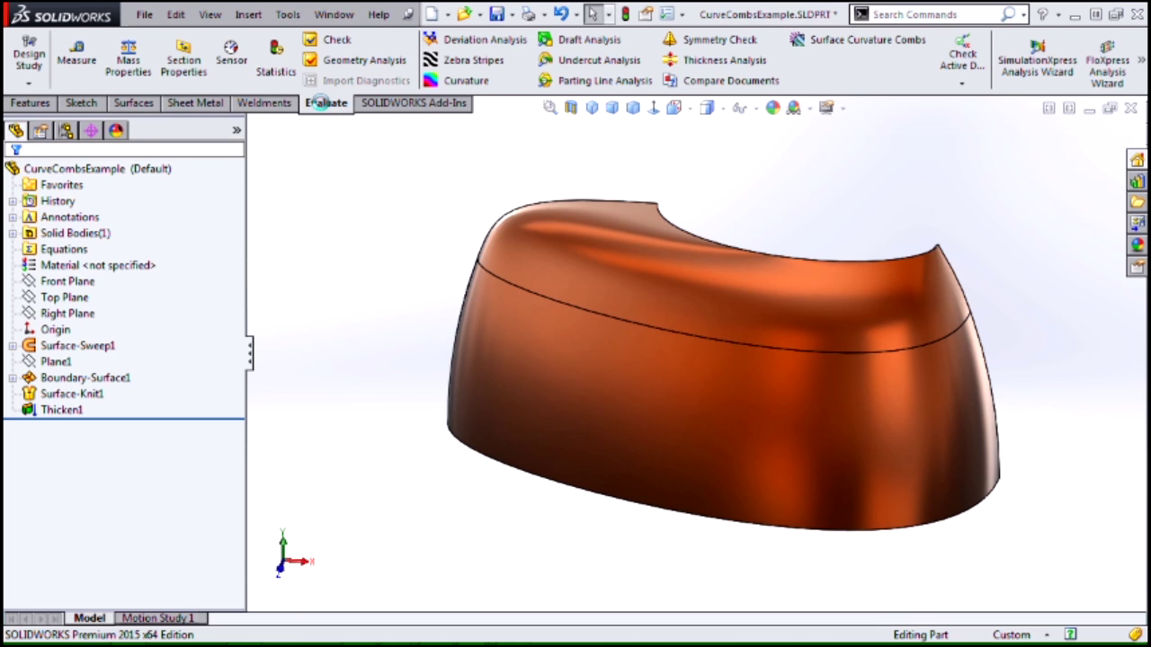
pyautogui.click(852, 45)
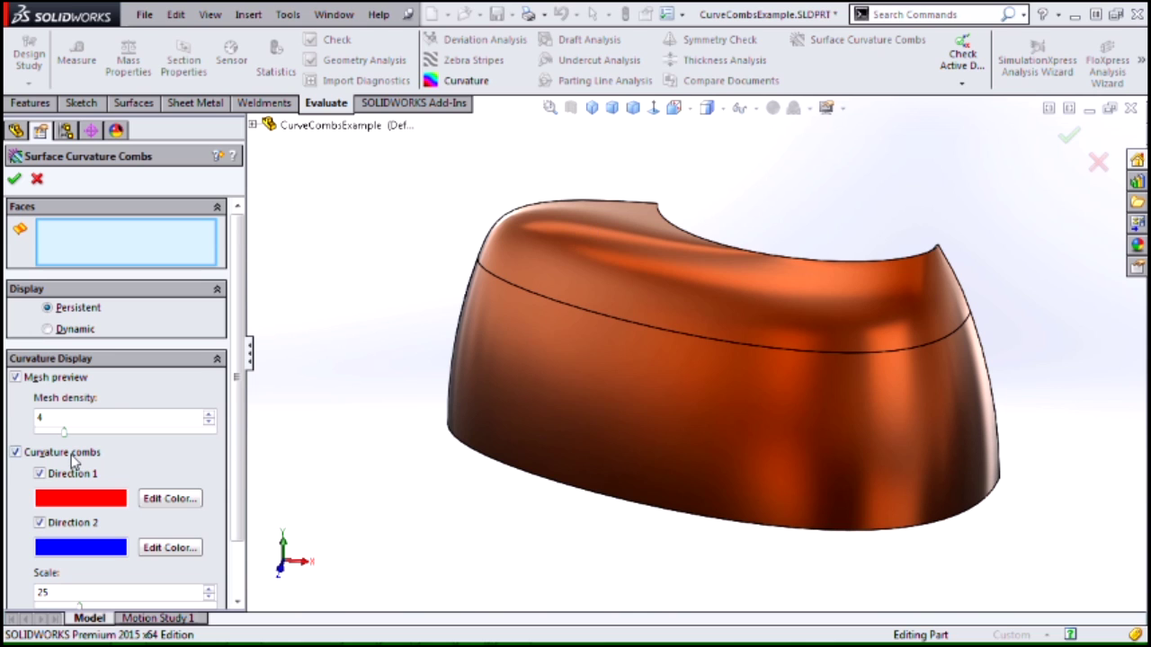
pyautogui.click(16, 452)
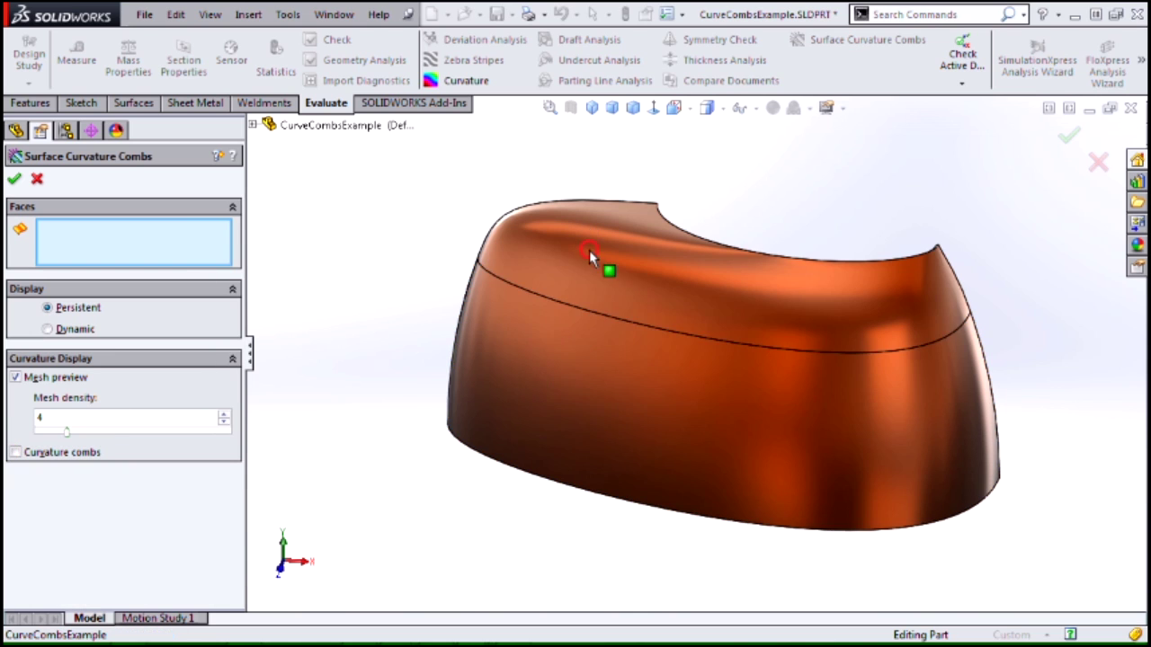
pyautogui.click(589, 250)
pyautogui.click(547, 353)
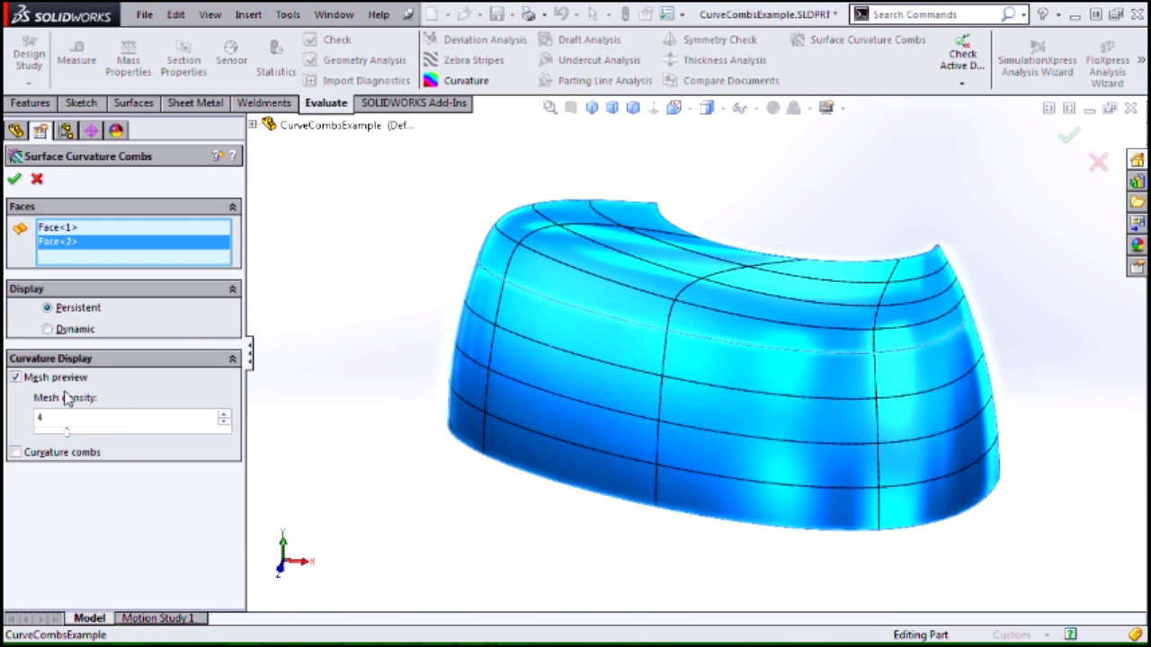
# Step: Turn on the curvature combs in both directions and examine them closely along the upper face
pyautogui.click(15, 452)
pyautogui.moveTo(293, 375); pyautogui.dragTo(333, 372, button='middle')
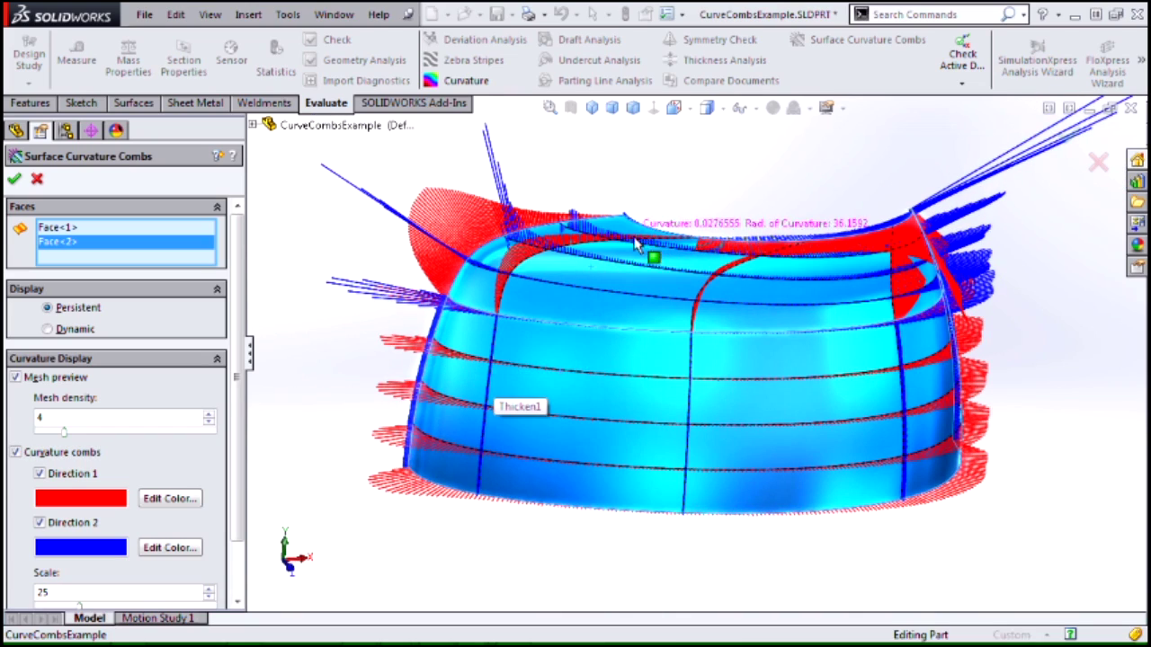
pyautogui.scroll(-3, 594, 324)
pyautogui.scroll(-5, 593, 323)
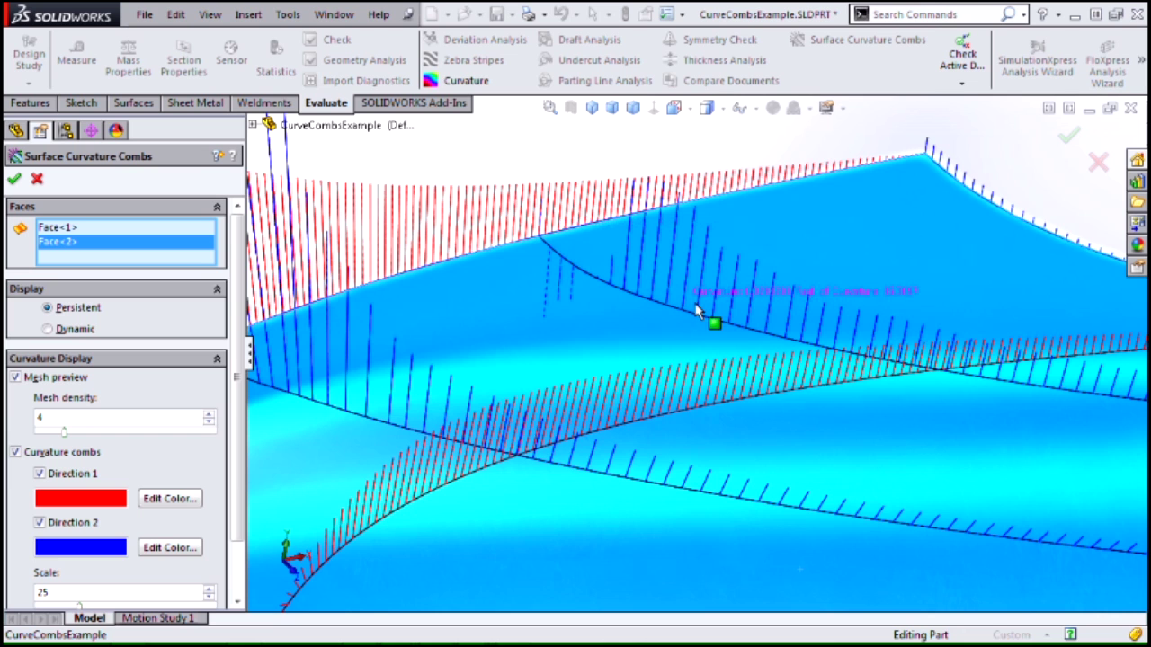
pyautogui.moveTo(697, 310); pyautogui.dragTo(684, 385, button='middle')
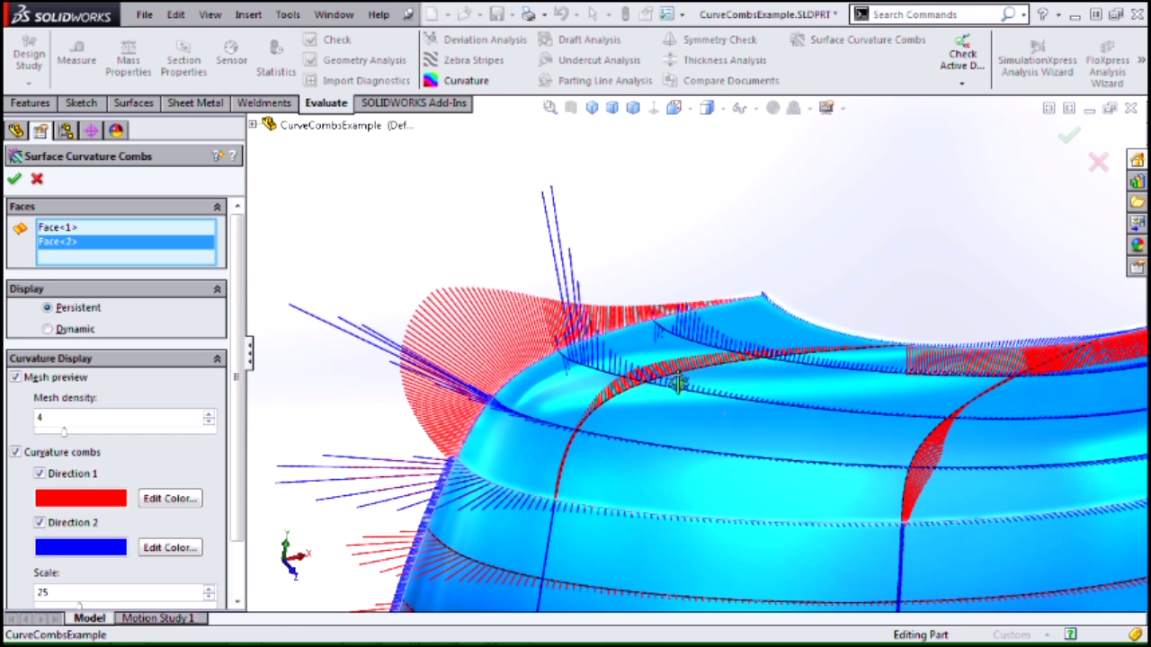
# Step: Change the curvature comb display to Dynamic, probe the upper face, and close the analysis without applying it
pyautogui.click(47, 331)
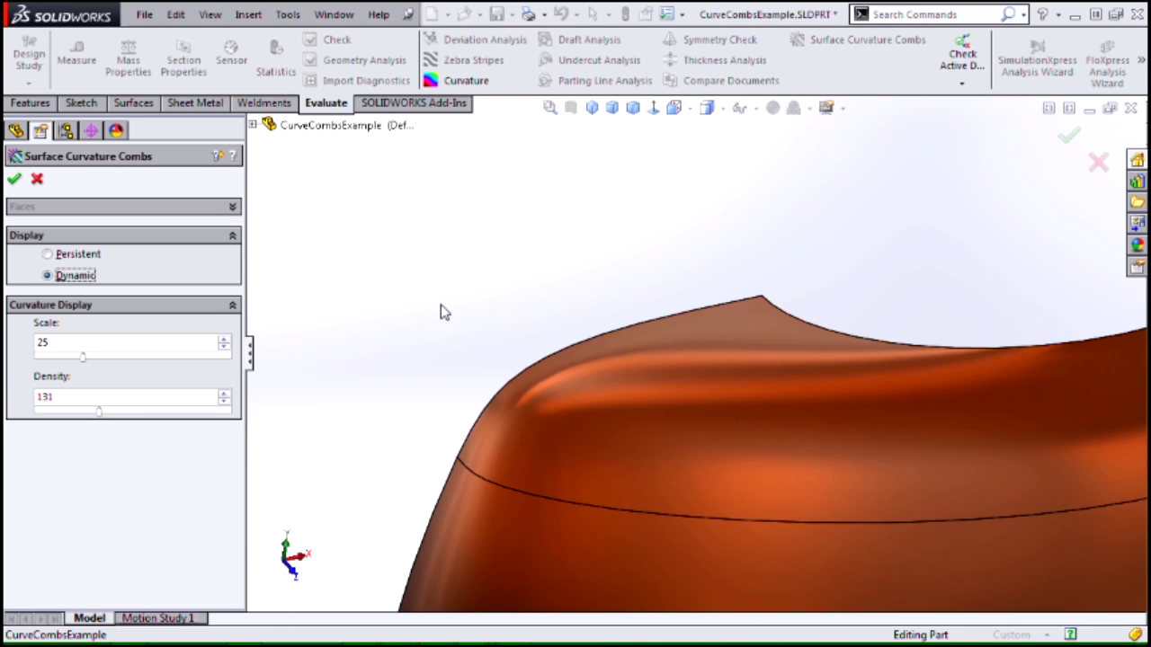
pyautogui.click(428, 281)
pyautogui.click(552, 388)
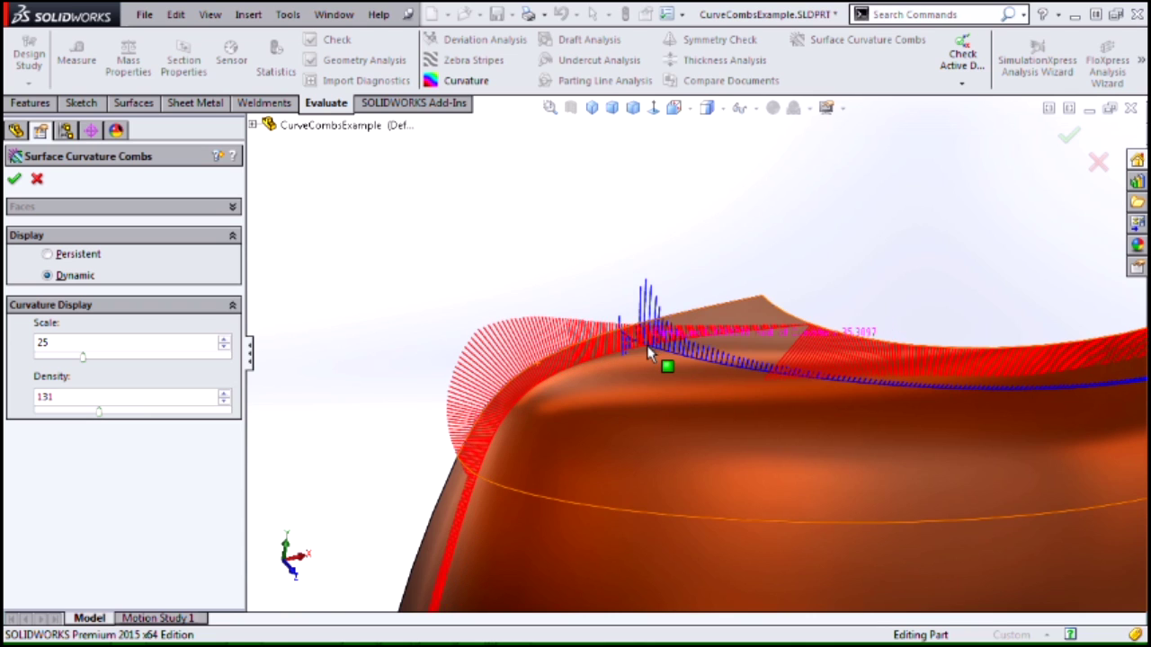
pyautogui.click(36, 180)
# Step: Switch to the Surface Flatten_fabric pocket part and orbit to face the pocket's outer side
pyautogui.hotkey('ctrl', 'Tab')
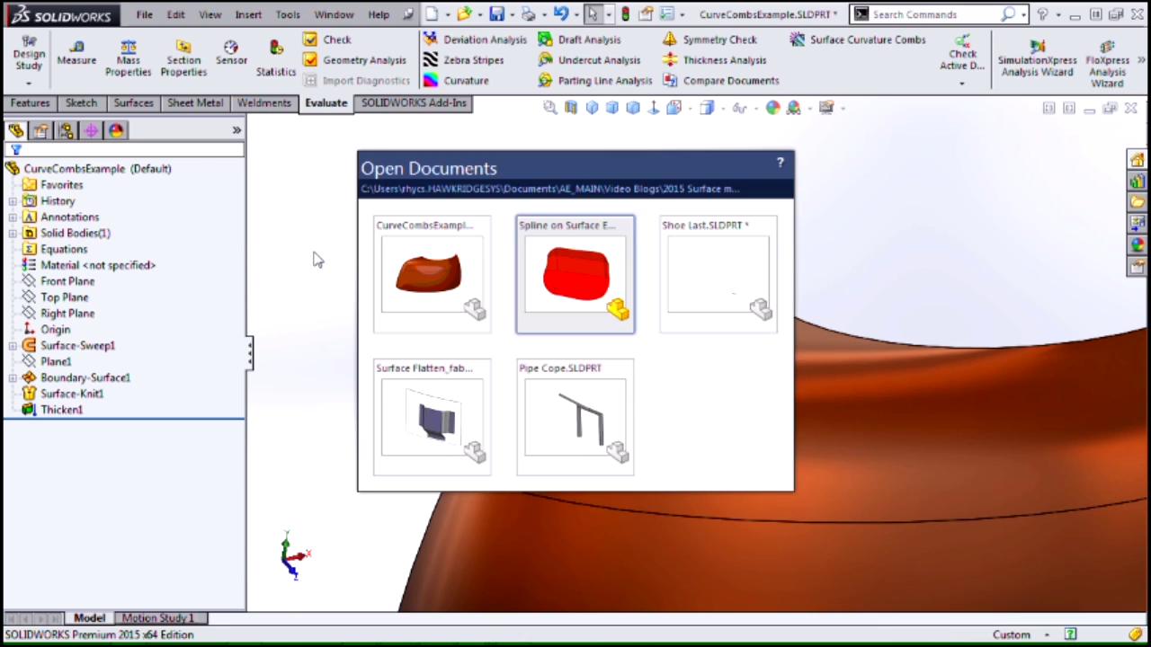
pyautogui.hotkey('ctrl', 'Tab')
pyautogui.hotkey('ctrl', 'Tab')
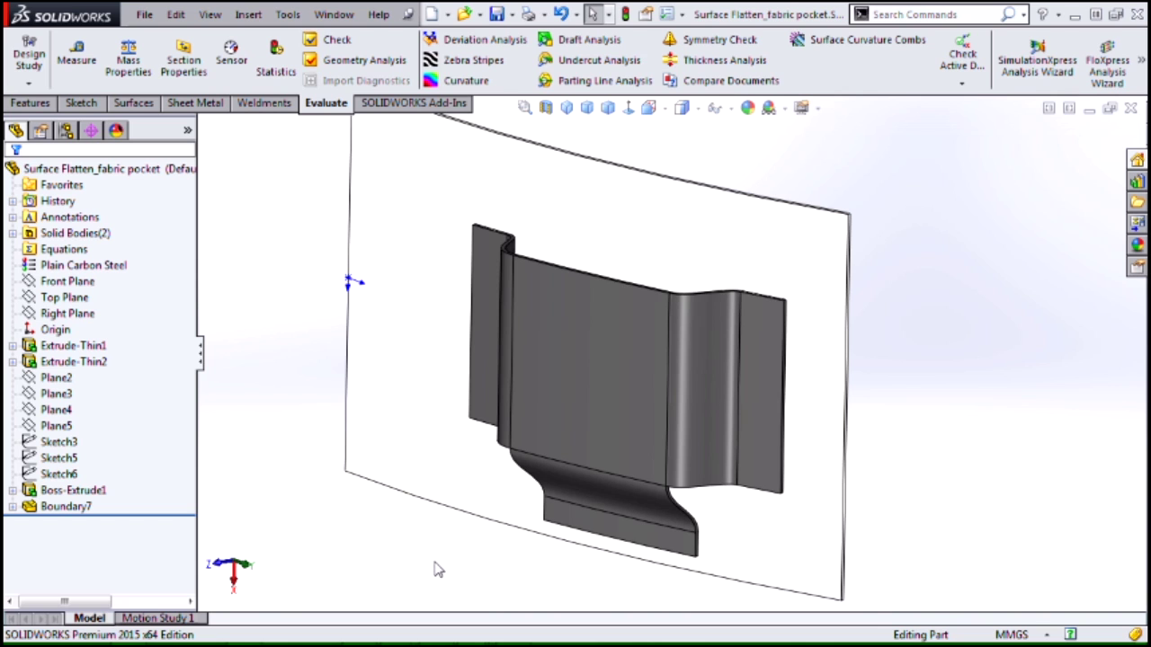
pyautogui.moveTo(438, 570); pyautogui.dragTo(482, 385, button='middle')
pyautogui.moveTo(444, 511); pyautogui.dragTo(431, 532, button='middle')
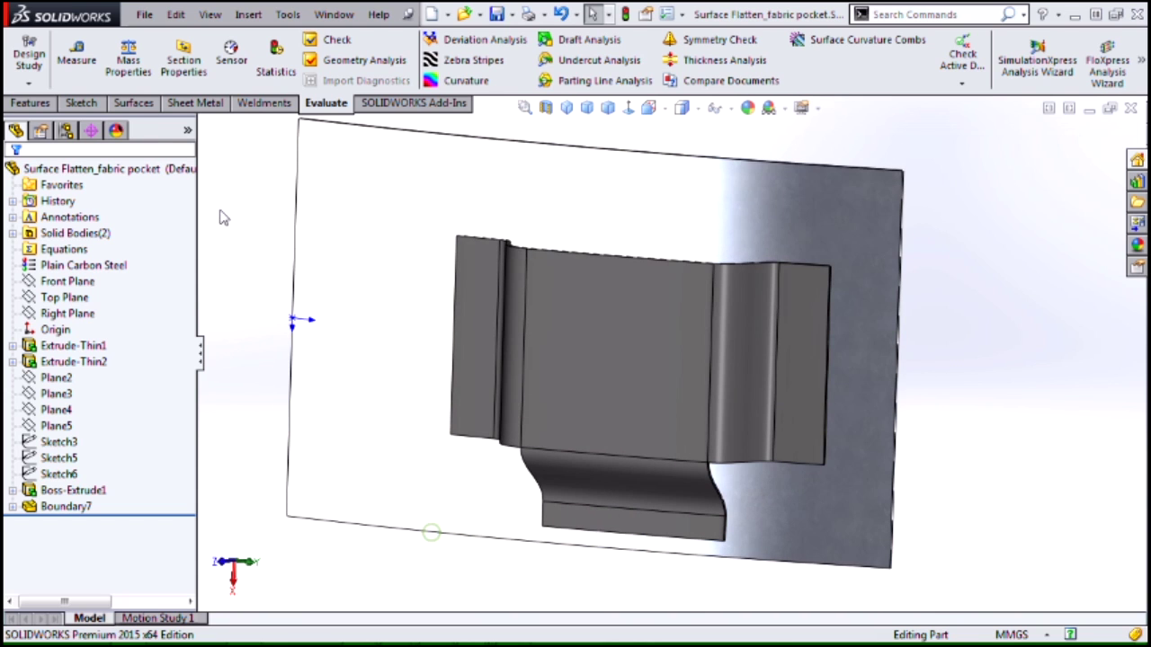
# Step: Start Surface Flatten and select all seven outer faces of the pocket, including both side flaps and the bottom flap
pyautogui.click(133, 103)
pyautogui.click(461, 57)
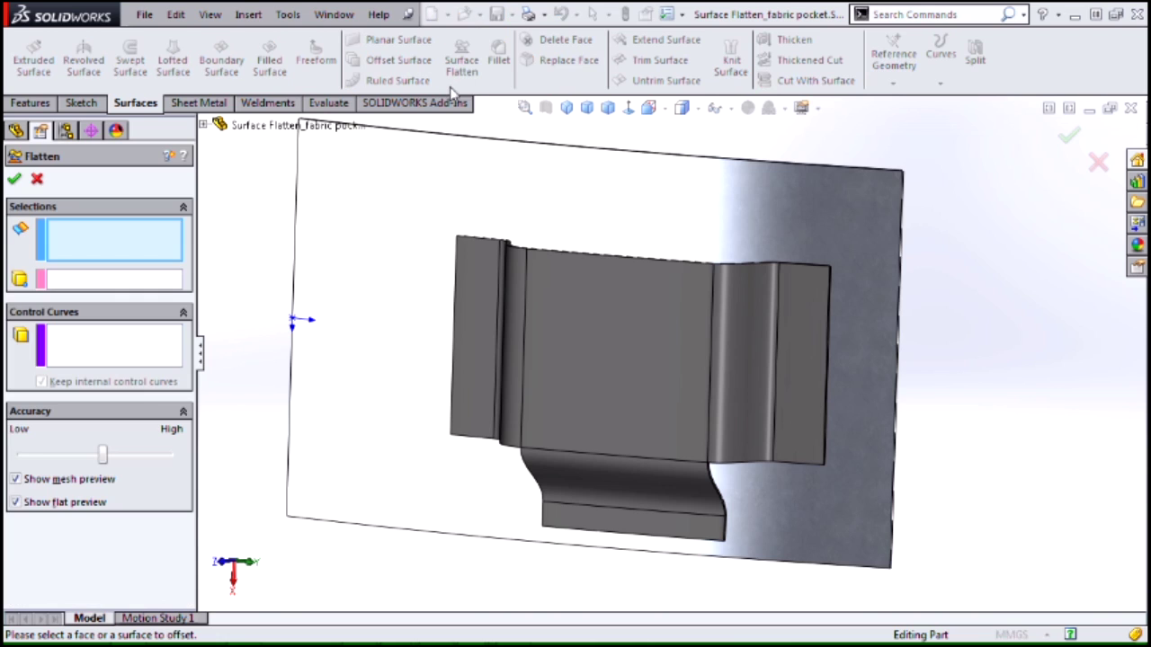
pyautogui.click(471, 329)
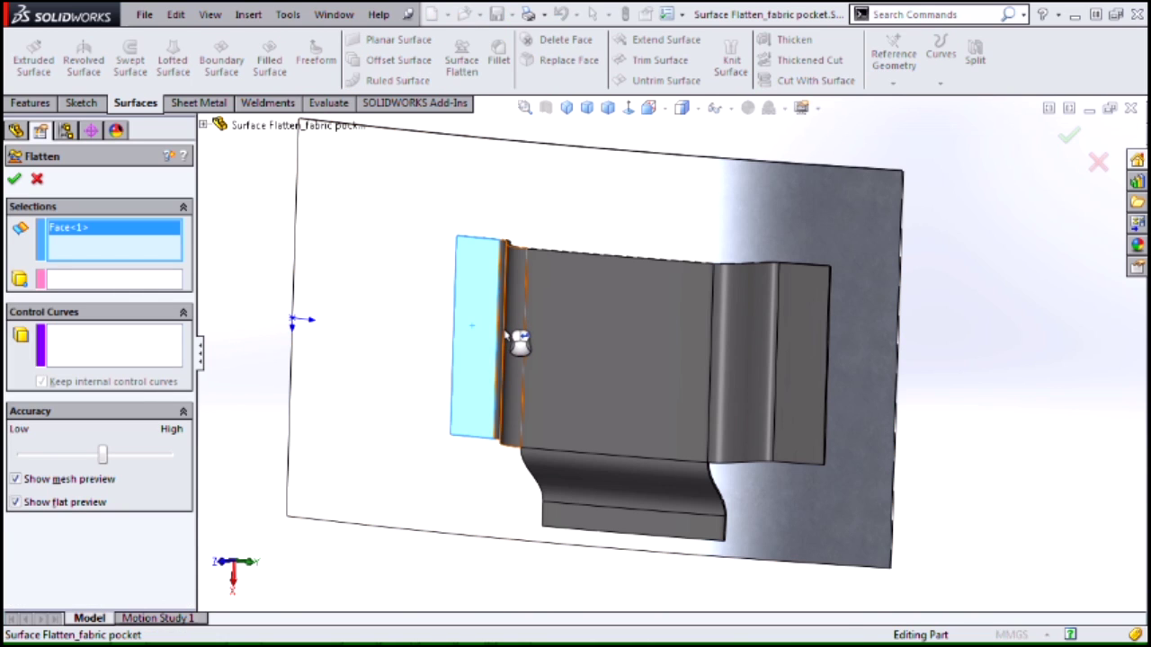
pyautogui.click(509, 336)
pyautogui.click(594, 332)
pyautogui.click(749, 339)
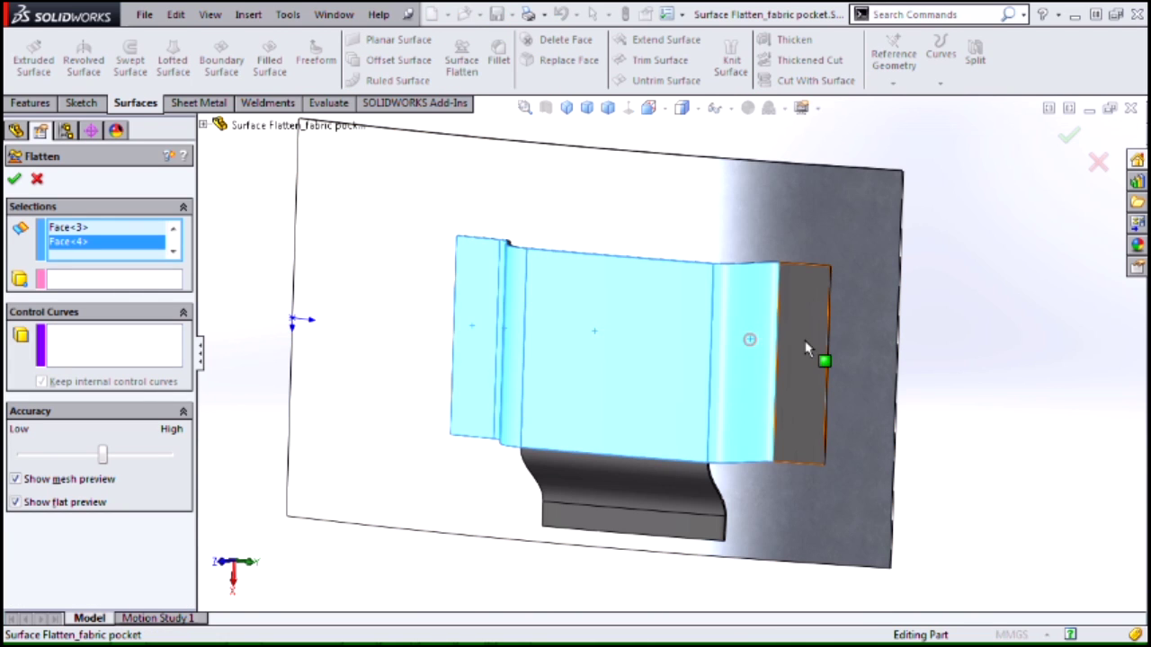
pyautogui.click(806, 350)
pyautogui.click(689, 480)
pyautogui.click(676, 531)
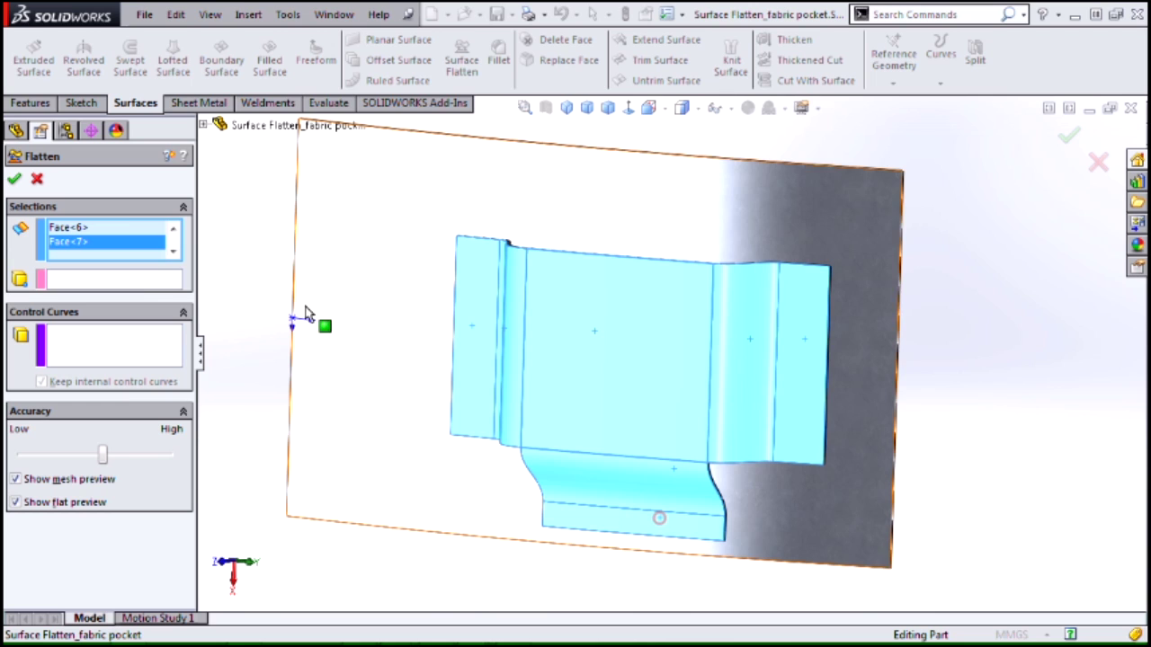
# Step: Flatten the faces from the central face's lower corner vertex, using the edge shared with the bottom flap as a control curve
pyautogui.click(148, 281)
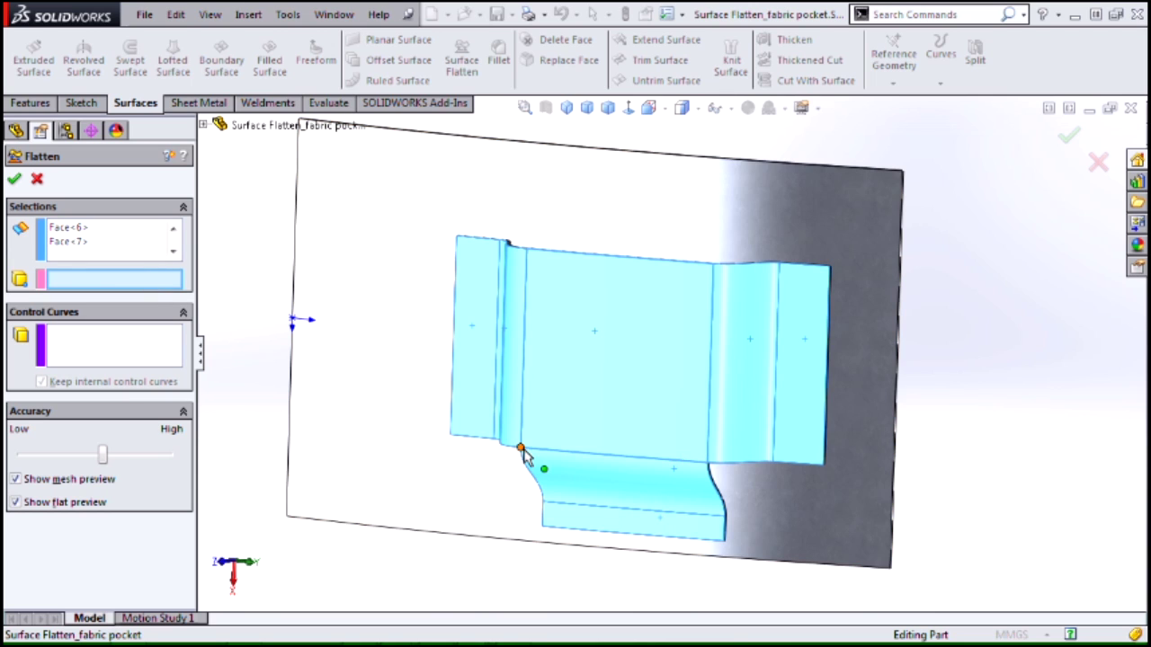
pyautogui.click(708, 465)
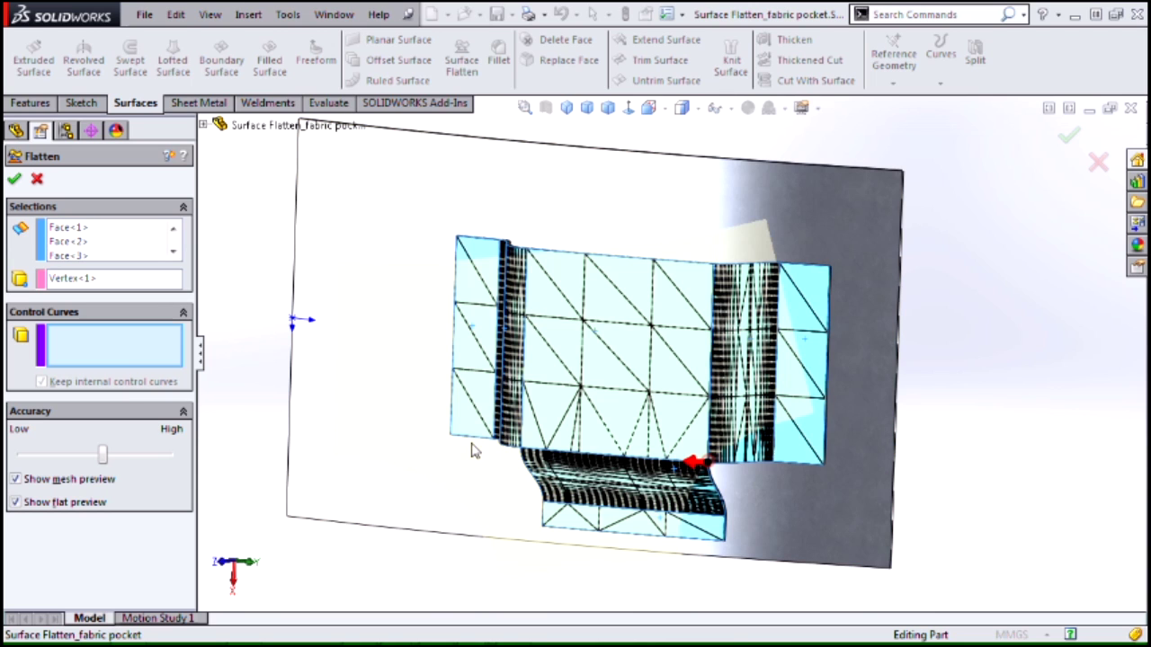
pyautogui.click(122, 351)
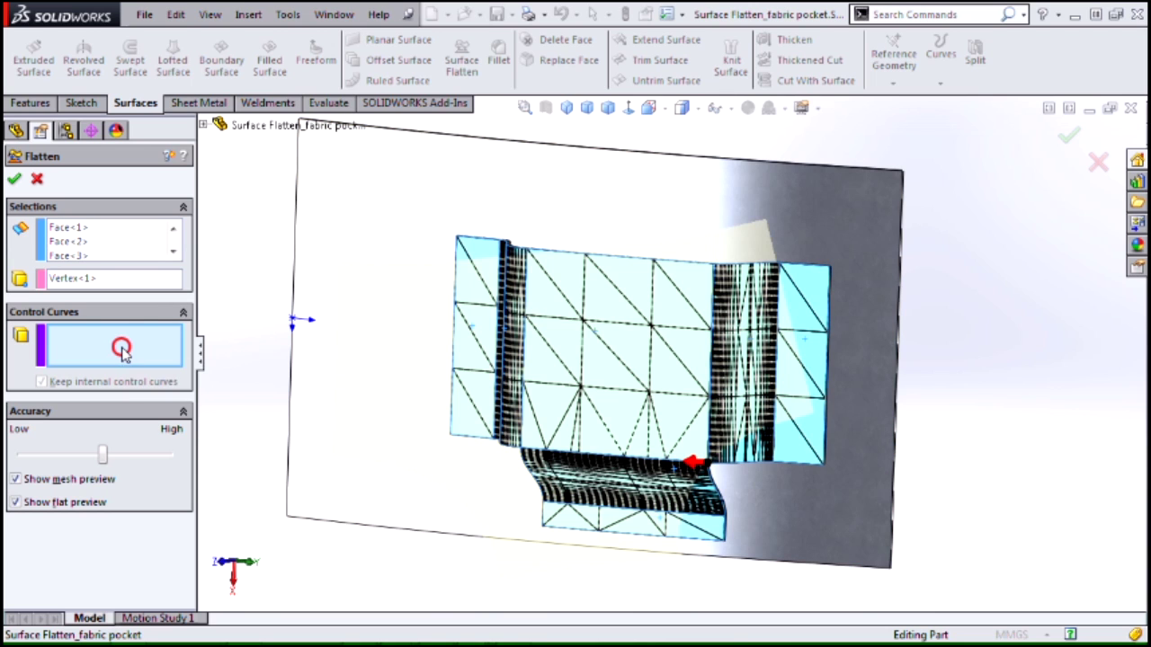
pyautogui.click(539, 463)
pyautogui.moveTo(431, 531); pyautogui.dragTo(423, 485, button='middle')
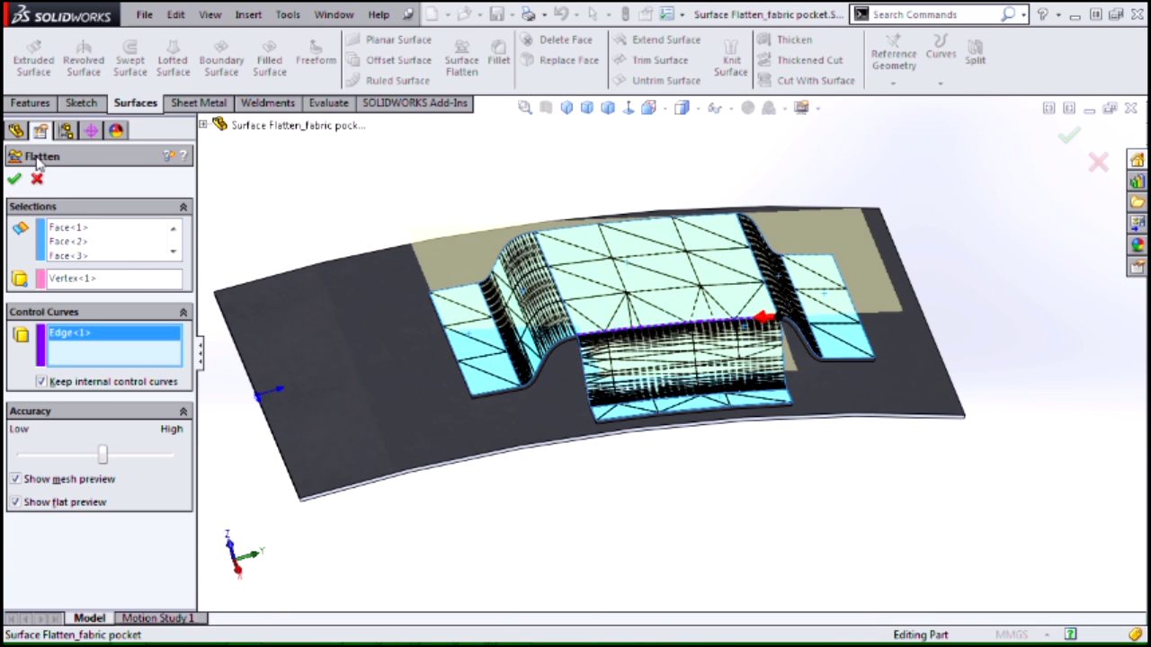
pyautogui.click(18, 179)
pyautogui.moveTo(647, 473); pyautogui.dragTo(689, 495, button='middle')
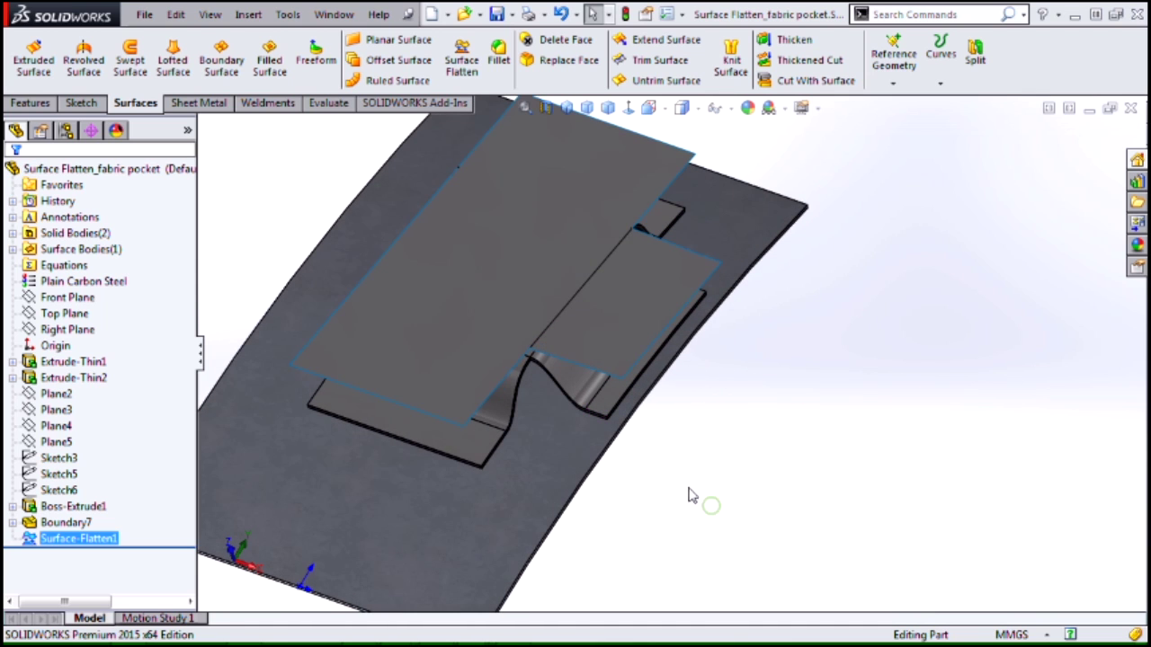
# Step: Show the deformation plot on the flattened pocket surface, inspect its stretch and compression areas, and hide the plot
pyautogui.rightClick(482, 247)
pyautogui.click(550, 343)
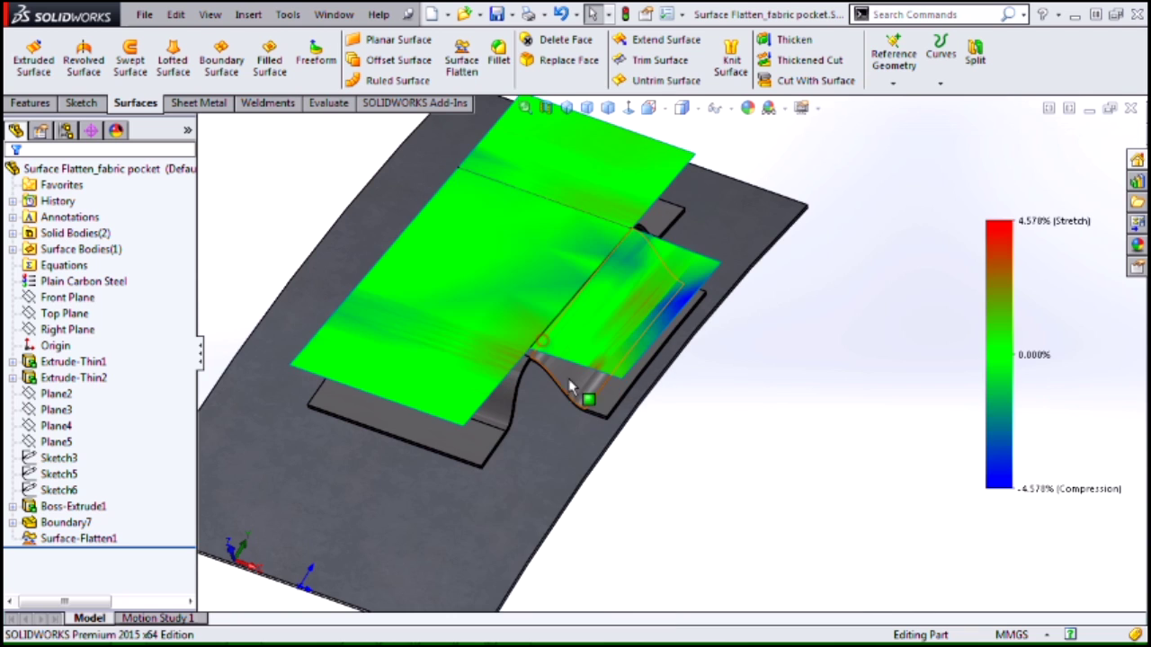
pyautogui.moveTo(709, 424)
pyautogui.mouseDown(button='middle')
pyautogui.moveTo(706, 372)
pyautogui.moveTo(669, 386)
pyautogui.moveTo(697, 443)
pyautogui.mouseUp(button='middle')
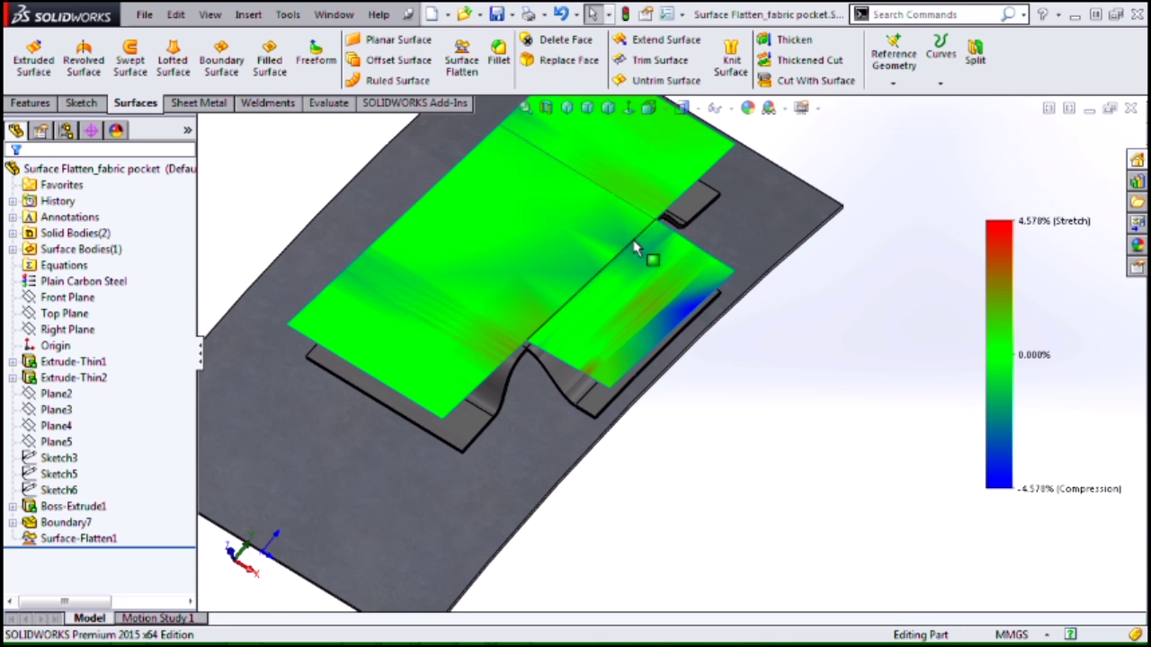
pyautogui.rightClick(575, 220)
pyautogui.click(620, 344)
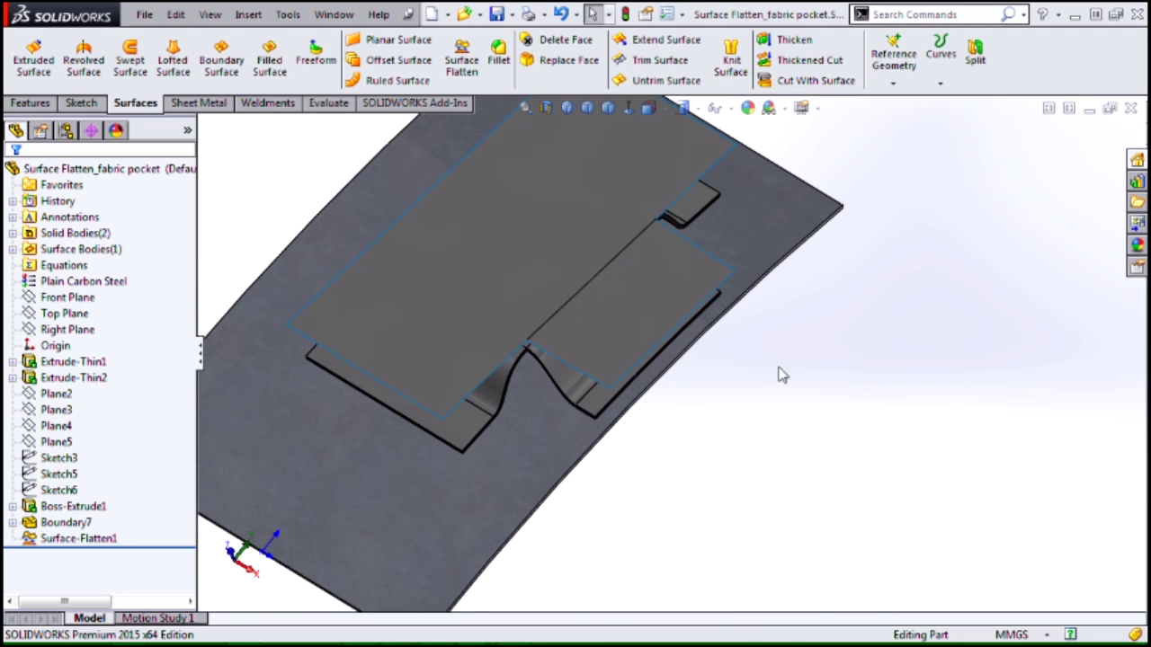
# Step: Set up a single-file DXF export named Surface Flatten_fabric pocket.DXF containing both flattened faces, and generate the cleanup preview
pyautogui.moveTo(805, 384); pyautogui.dragTo(599, 323, button='middle')
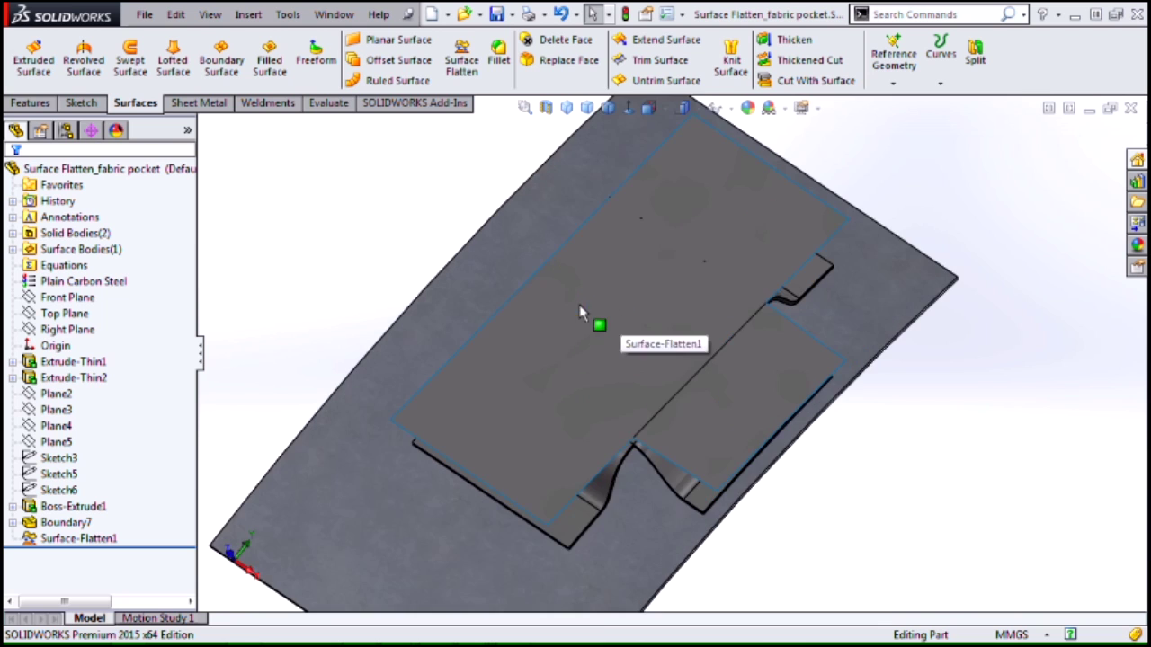
pyautogui.rightClick(580, 309)
pyautogui.click(639, 316)
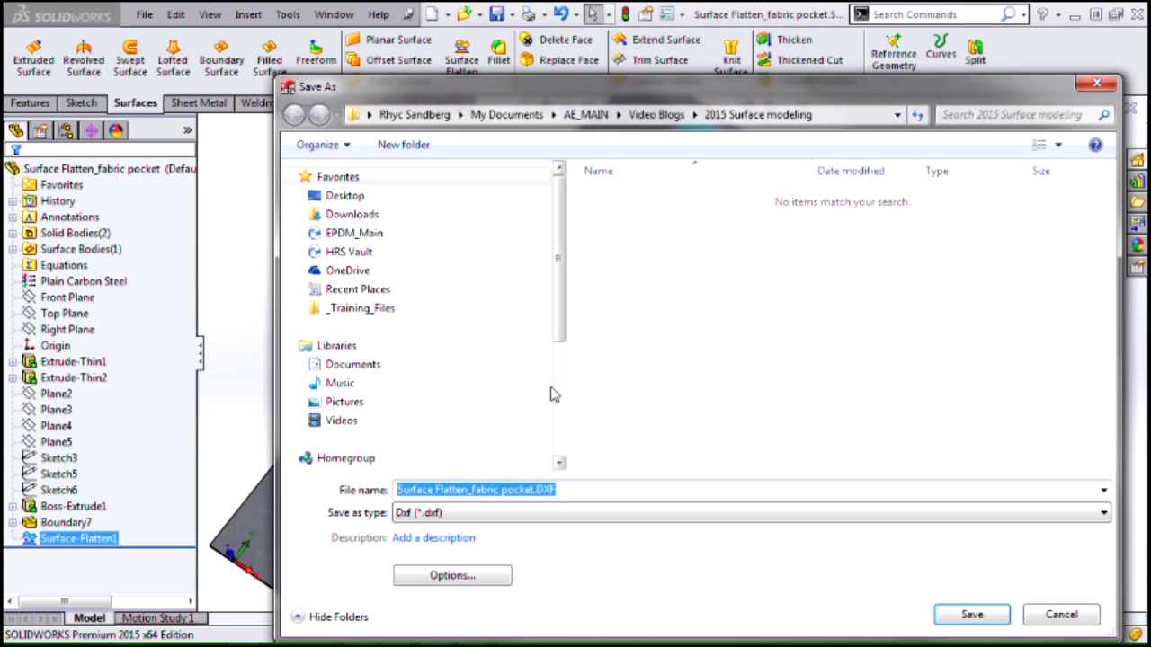
pyautogui.click(970, 614)
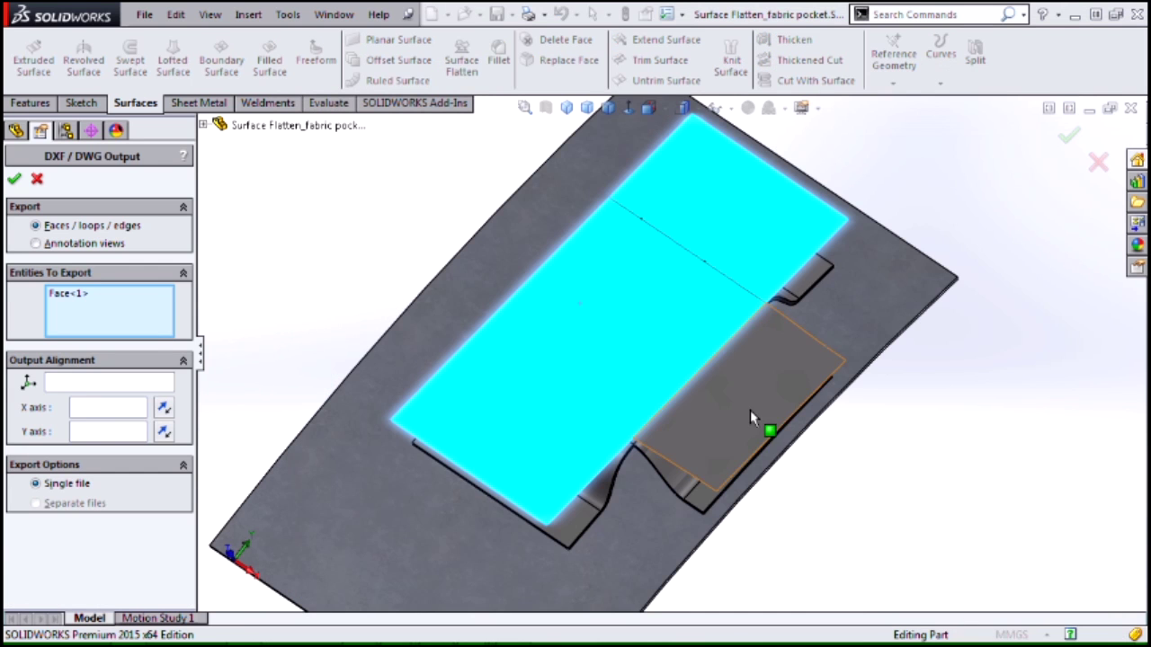
pyautogui.click(754, 410)
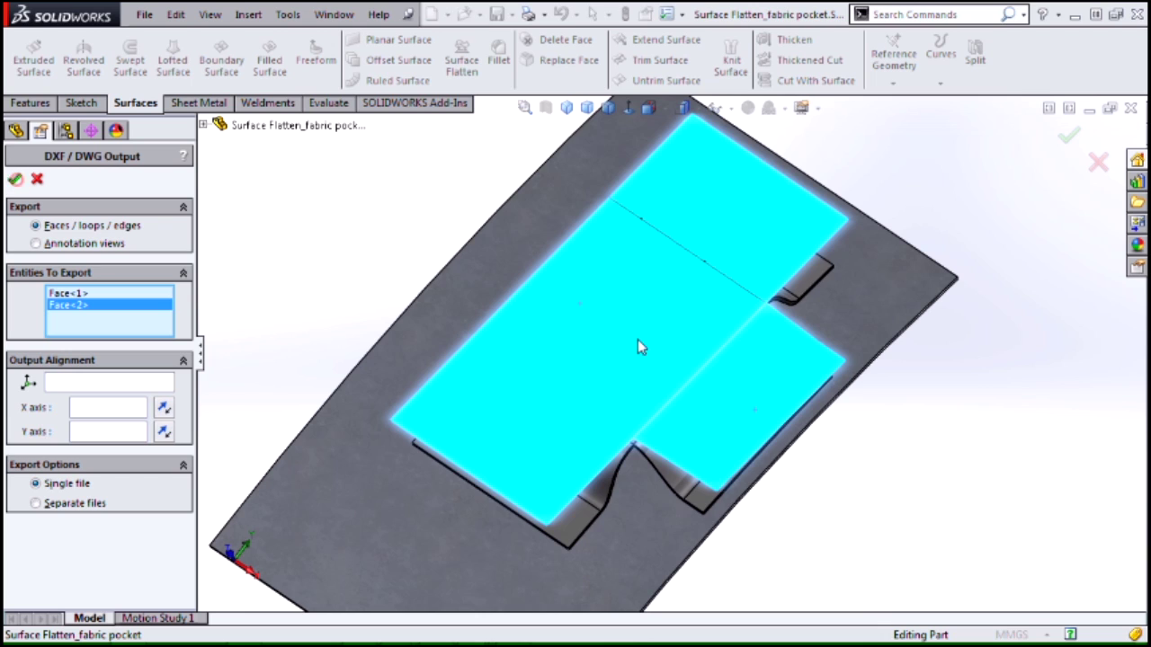
pyautogui.press('Return')
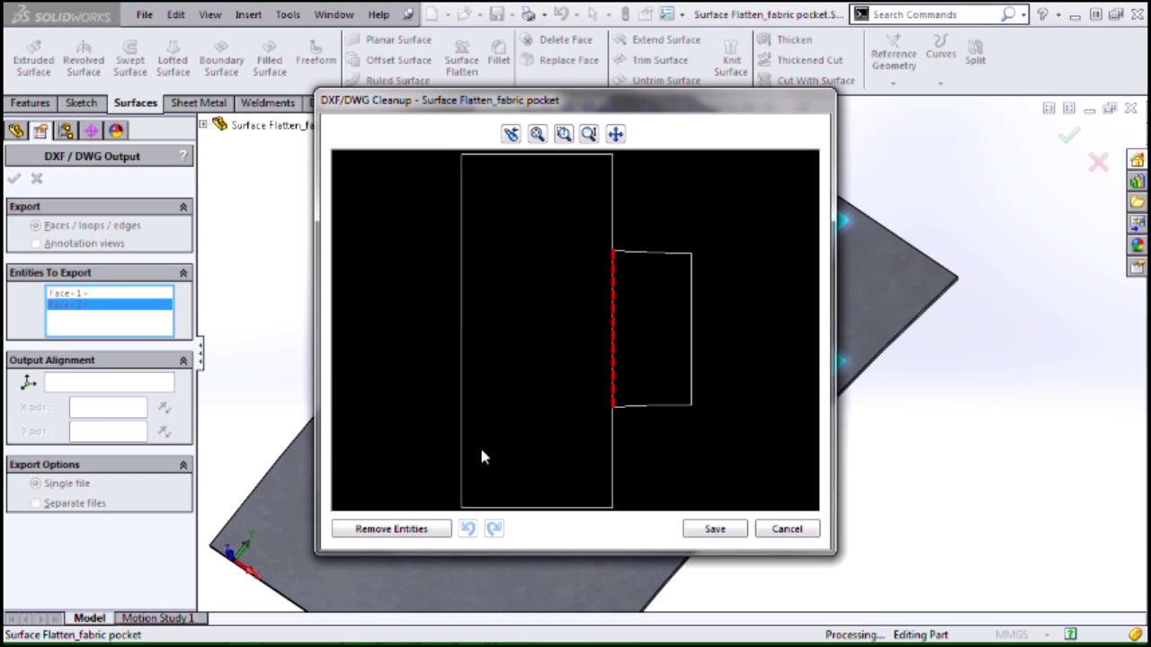
# Step: Remove the shared edge between the two flattened faces from the DXF cleanup preview, and cancel the export without saving
pyautogui.click(411, 529)
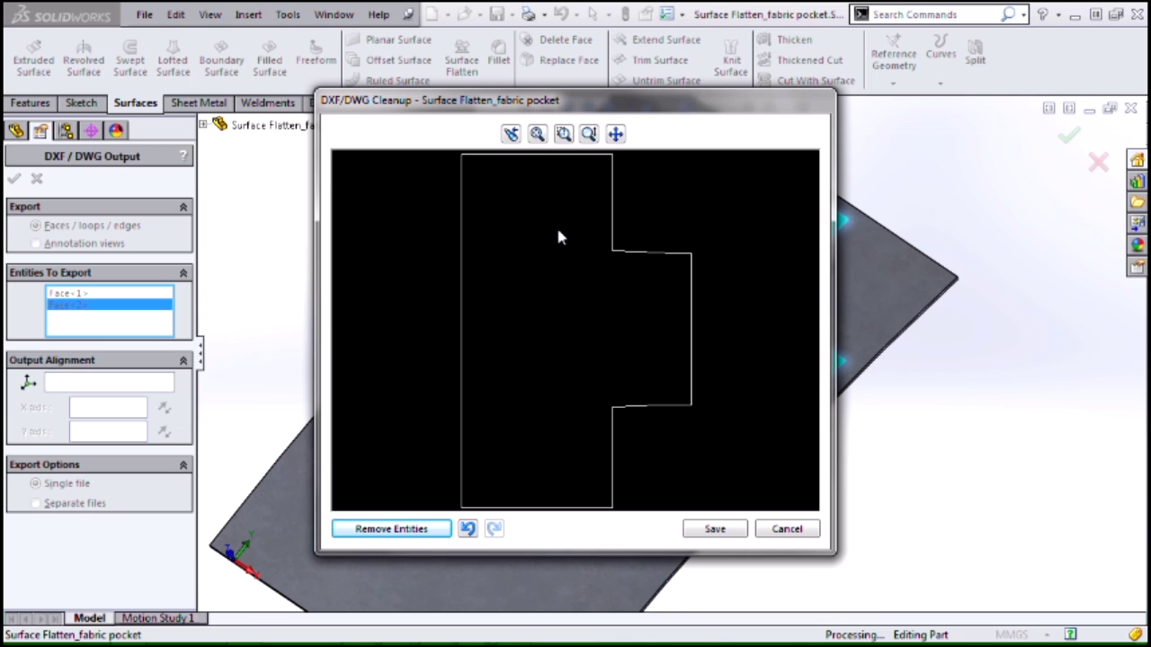
pyautogui.click(788, 531)
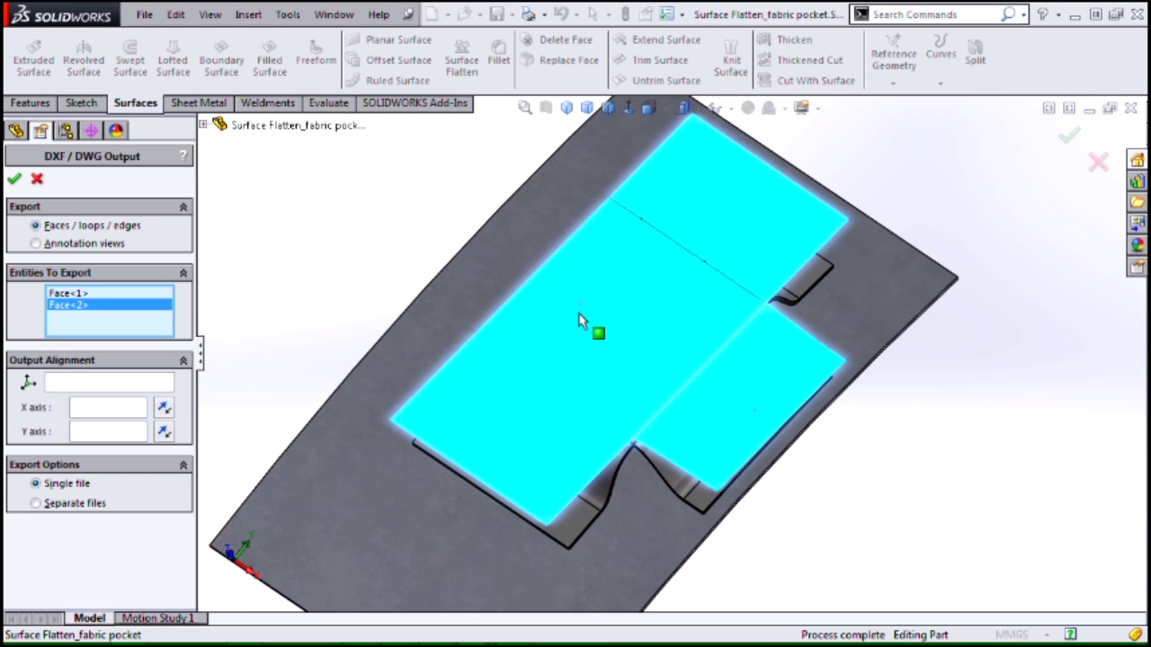
pyautogui.click(35, 181)
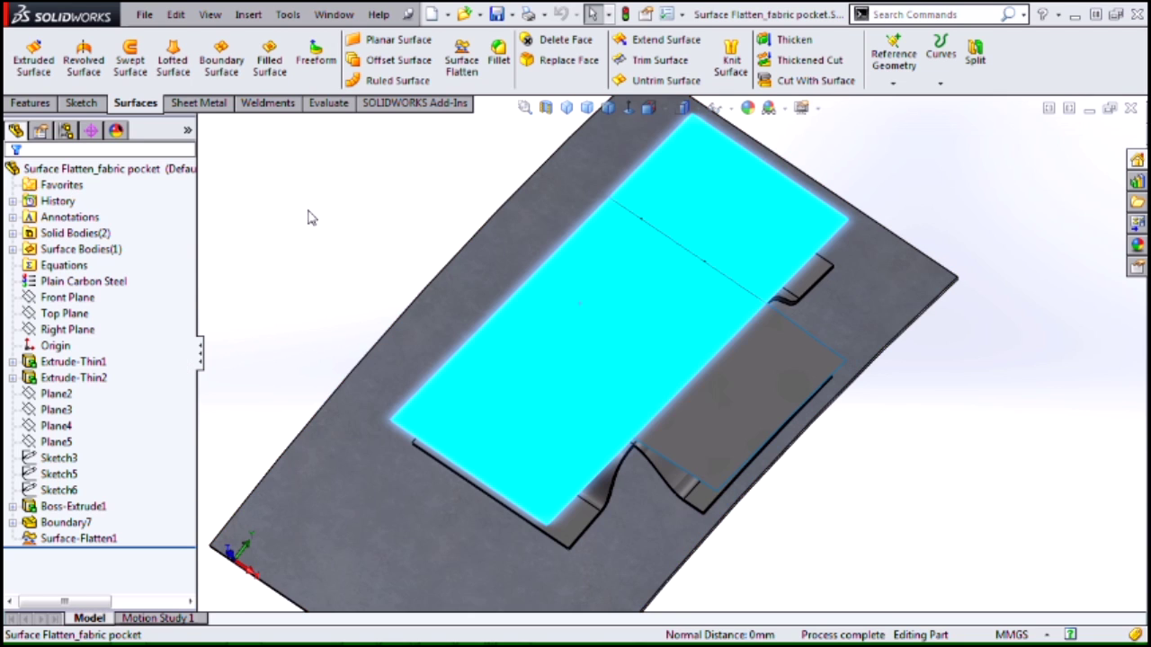
# Step: Switch to the Pipe Cope part and activate its Pipe copping configuration to isolate the coped pipe segment
pyautogui.hotkey('ctrl', 'Tab')
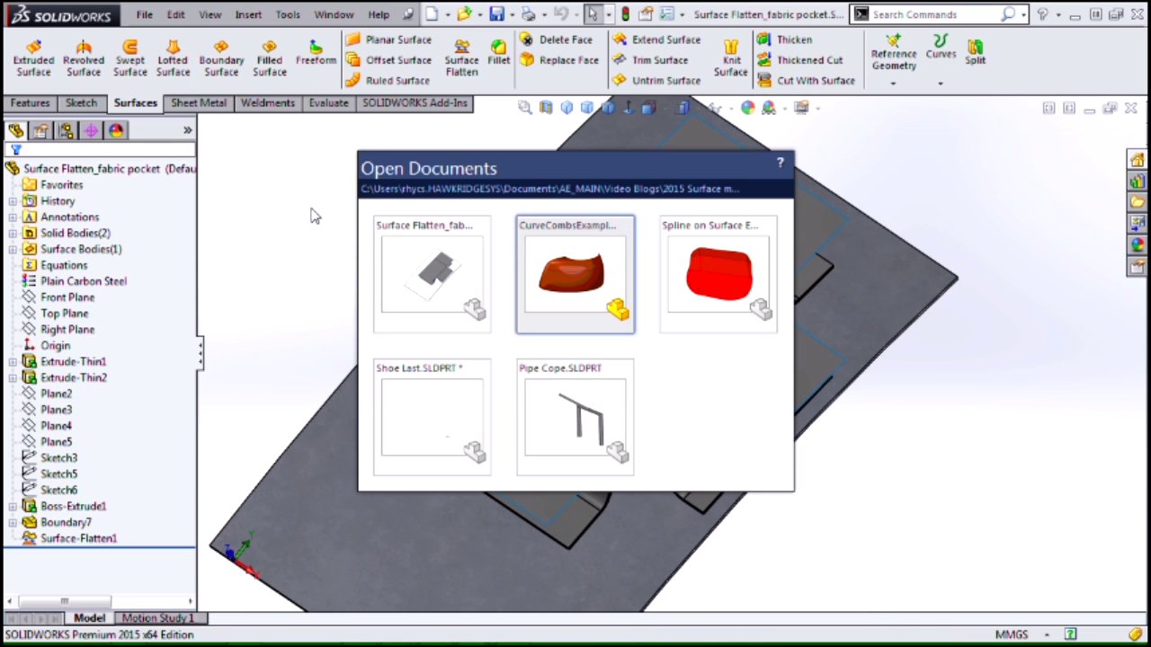
pyautogui.hotkey('ctrl', 'Tab')
pyautogui.hotkey('ctrl', 'Tab')
pyautogui.hotkey('ctrl', 'Tab')
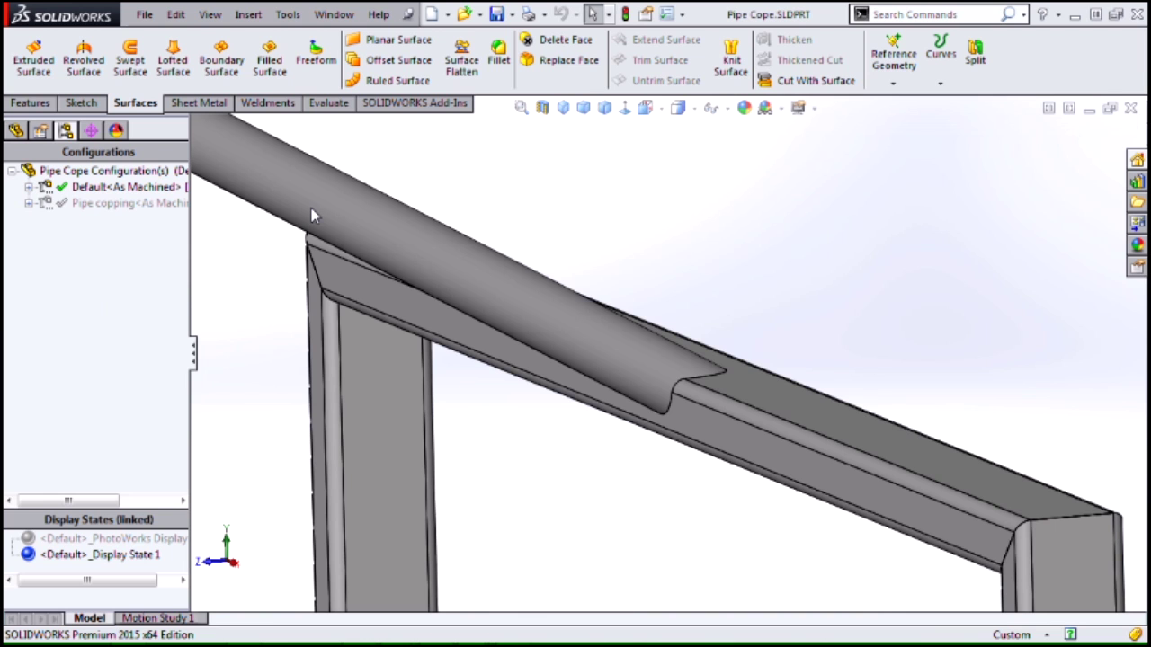
pyautogui.moveTo(527, 314); pyautogui.dragTo(555, 352, button='middle')
pyautogui.doubleClick(126, 203)
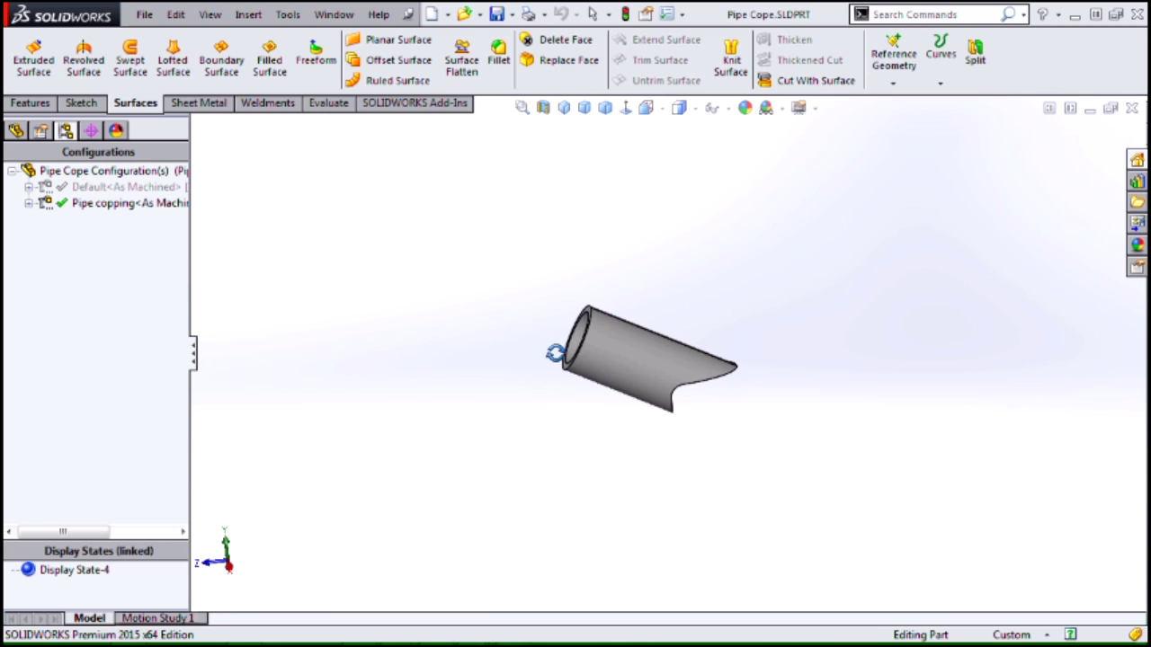
# Step: Flatten the coped pipe's outer half face with Surface Flatten, starting from the seam vertex at the pipe's straight-cut end
pyautogui.click(464, 52)
pyautogui.click(631, 367)
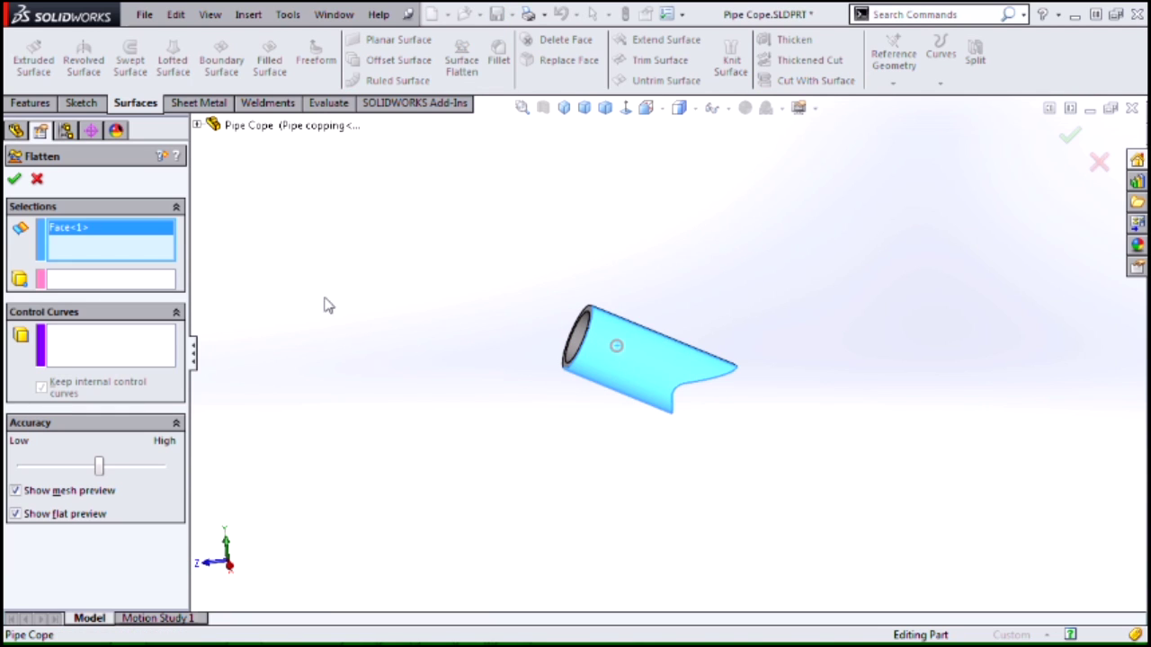
pyautogui.click(145, 276)
pyautogui.moveTo(459, 282); pyautogui.dragTo(587, 376, button='middle')
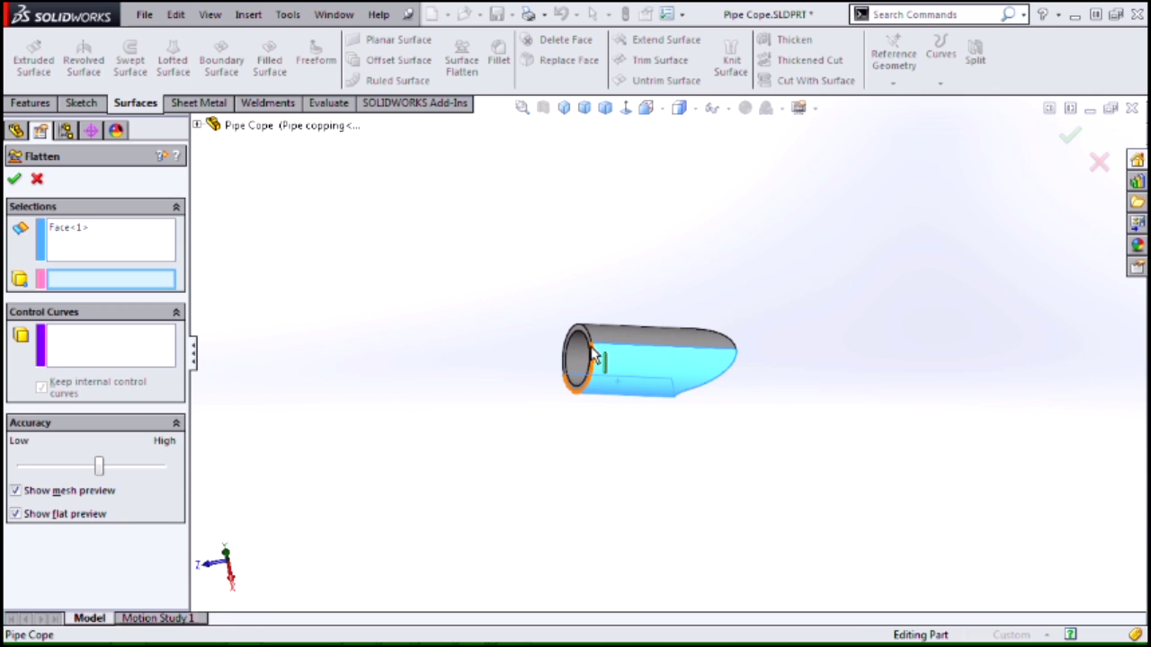
pyautogui.click(592, 348)
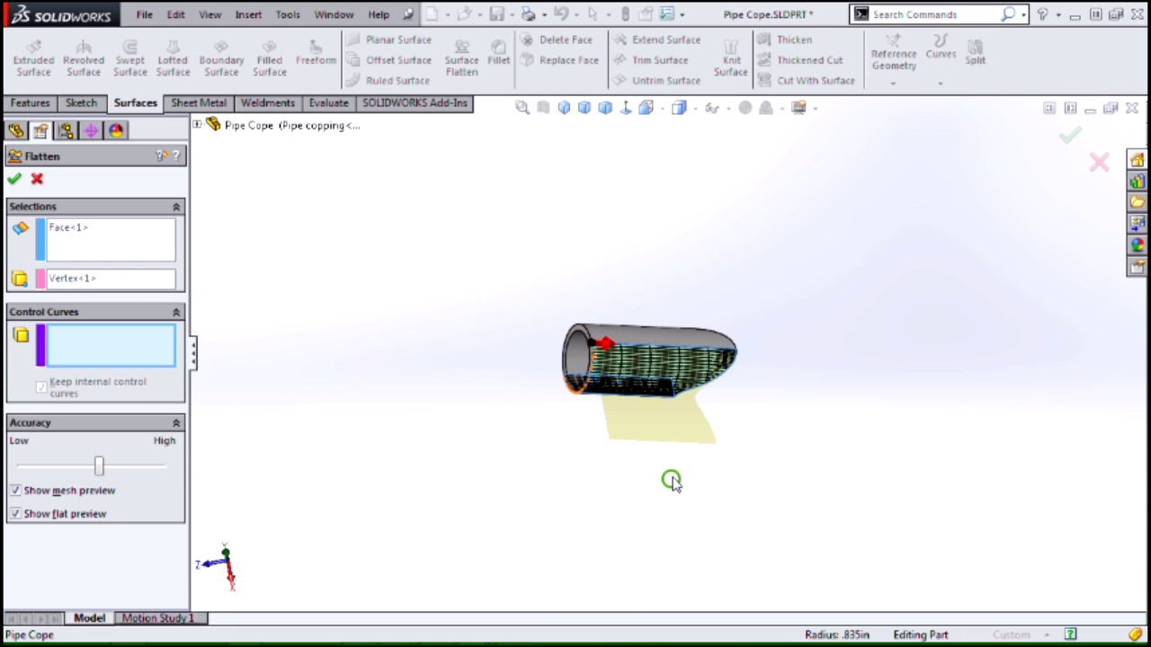
pyautogui.click(14, 179)
pyautogui.moveTo(380, 275); pyautogui.dragTo(423, 284, button='middle')
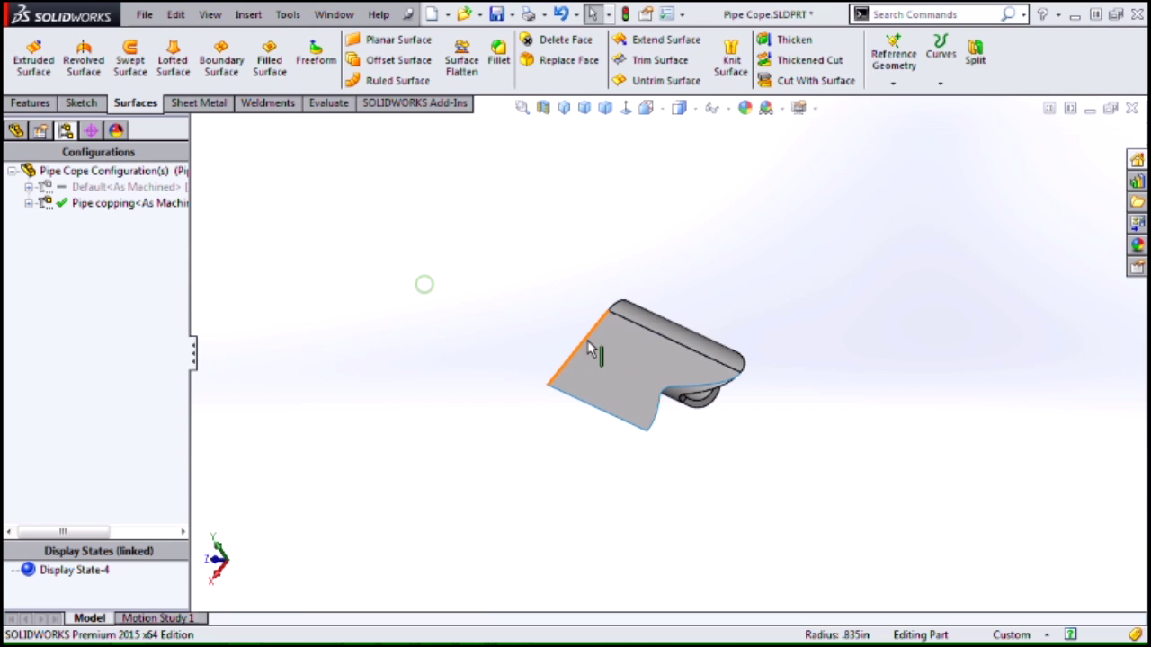
pyautogui.moveTo(678, 509); pyautogui.dragTo(680, 422, button='middle')
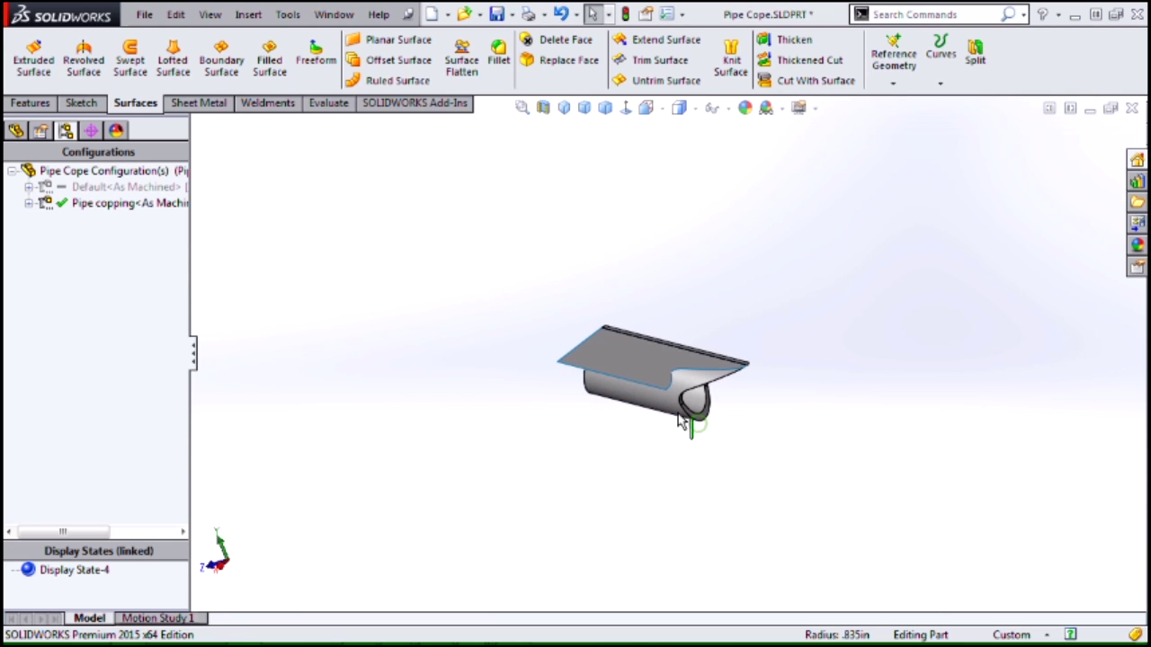